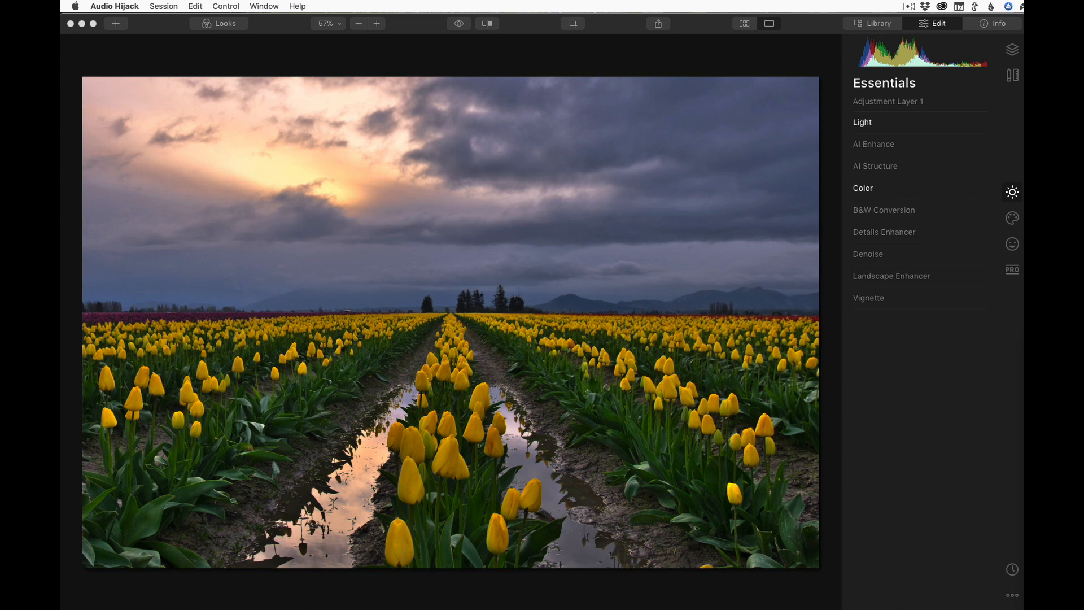
Switch to the unedited raw photo yellow-tulips2.dng, the next image after the finished tulip field picture.
left_click(825, 32)
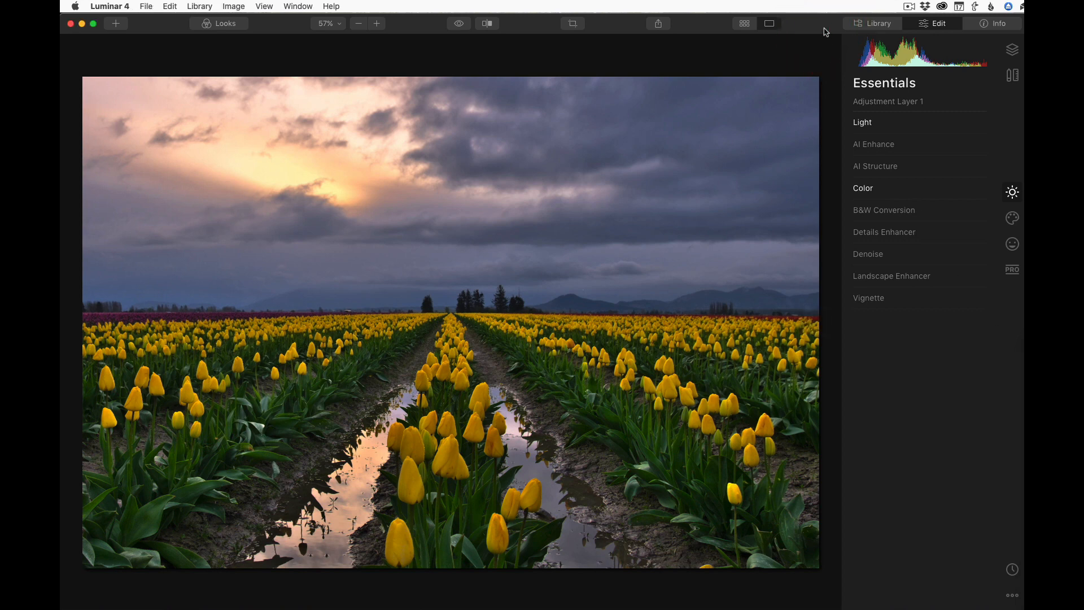
key("Right")
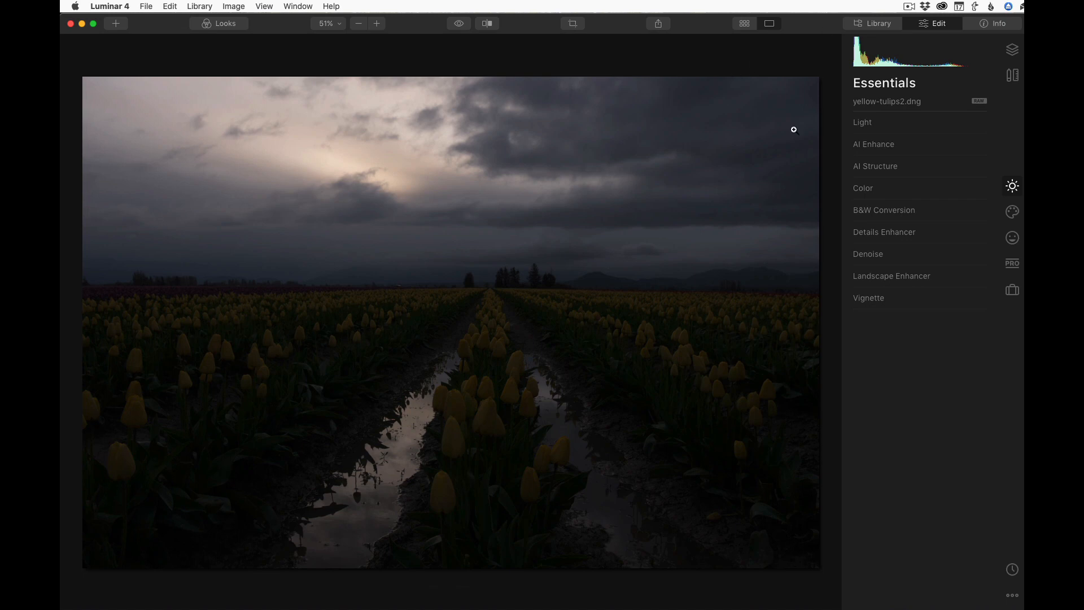
left_click(918, 391)
Try AI Accent at 100 together with a strong AI Sky Enhancer on the photo, and return both to 0.
left_click(924, 147)
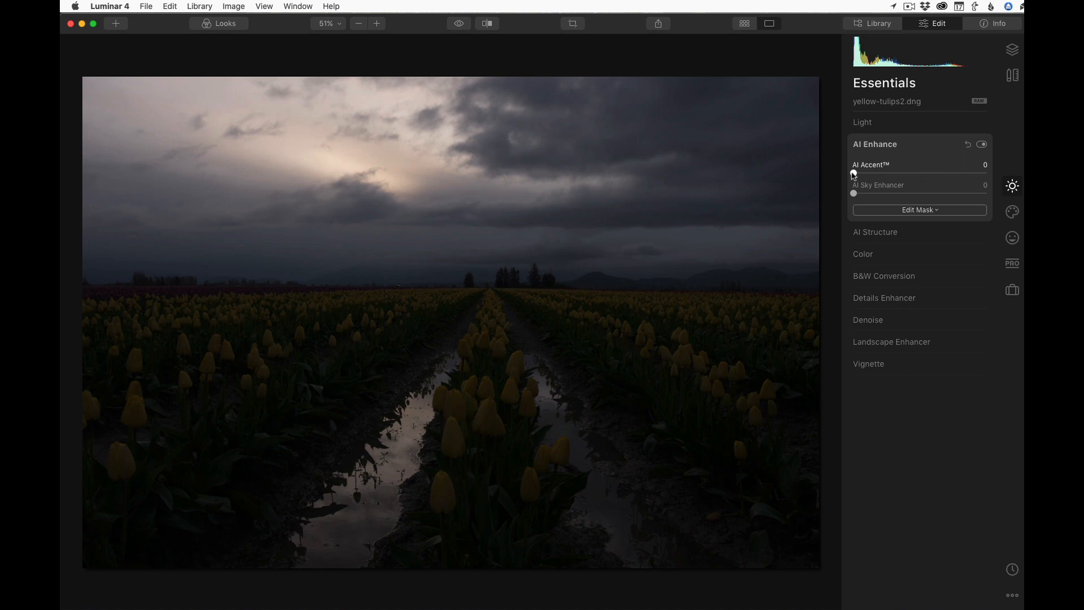
left_click_drag(854, 173, 989, 180)
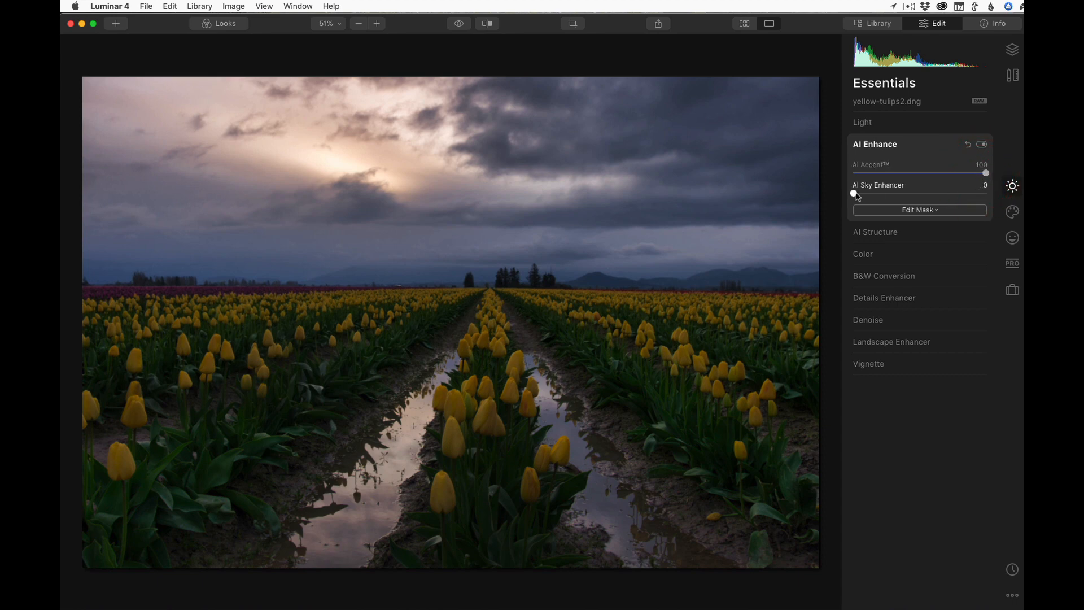
left_click_drag(854, 194, 966, 196)
double_click(961, 194)
left_click_drag(987, 175, 823, 174)
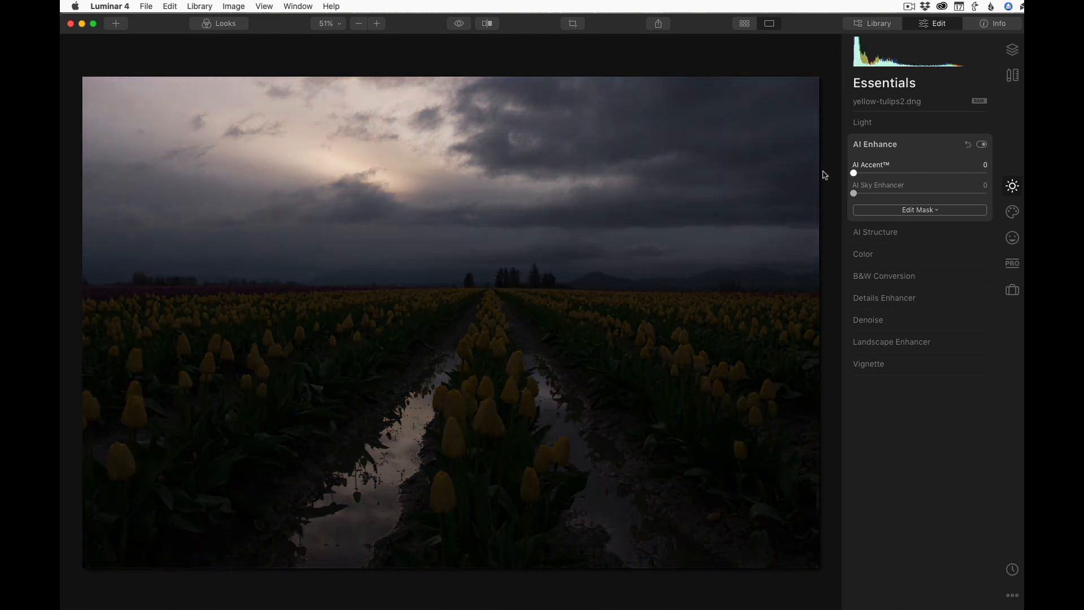
Open the Light adjustments together with their advanced settings.
left_click(922, 125)
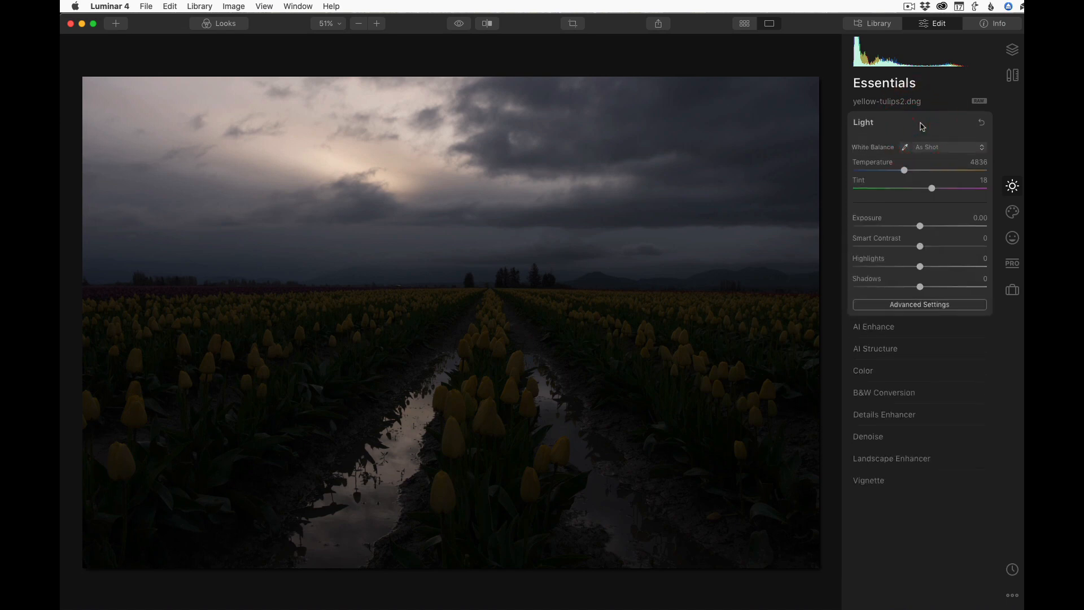
left_click(926, 305)
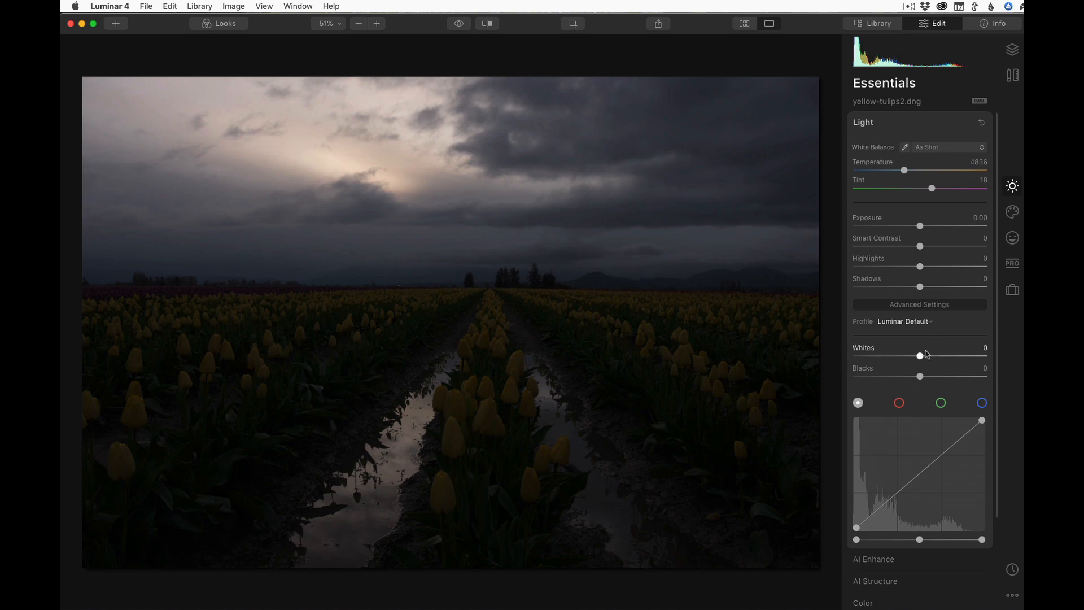
Try Whites at 52 with Shadows at 74, and separately Exposure at 3.16, resetting the Light adjustments after each attempt.
left_click_drag(926, 355, 958, 360)
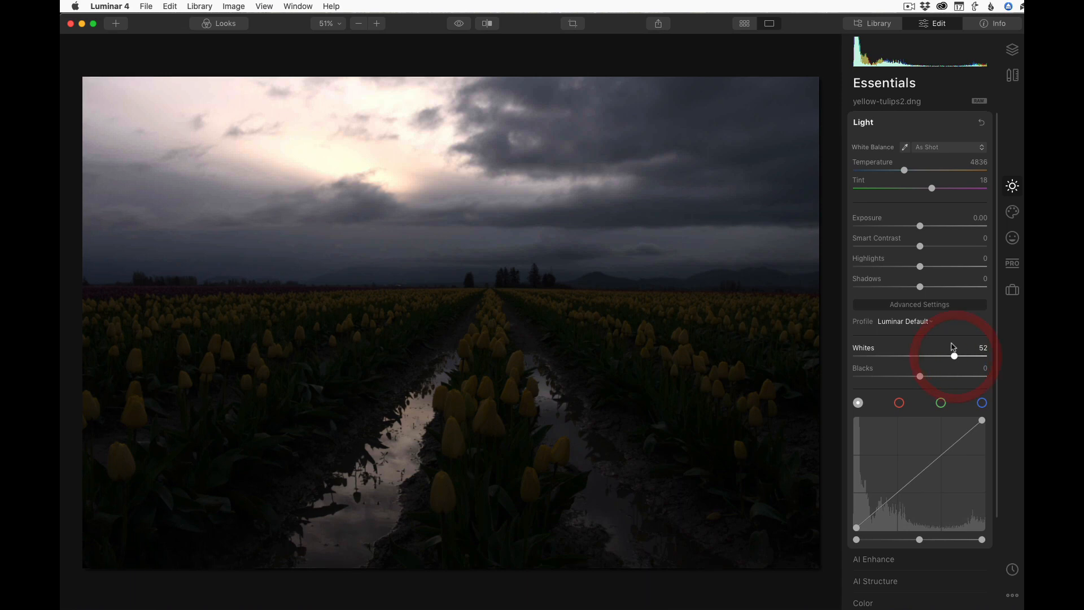
left_click_drag(922, 288, 972, 289)
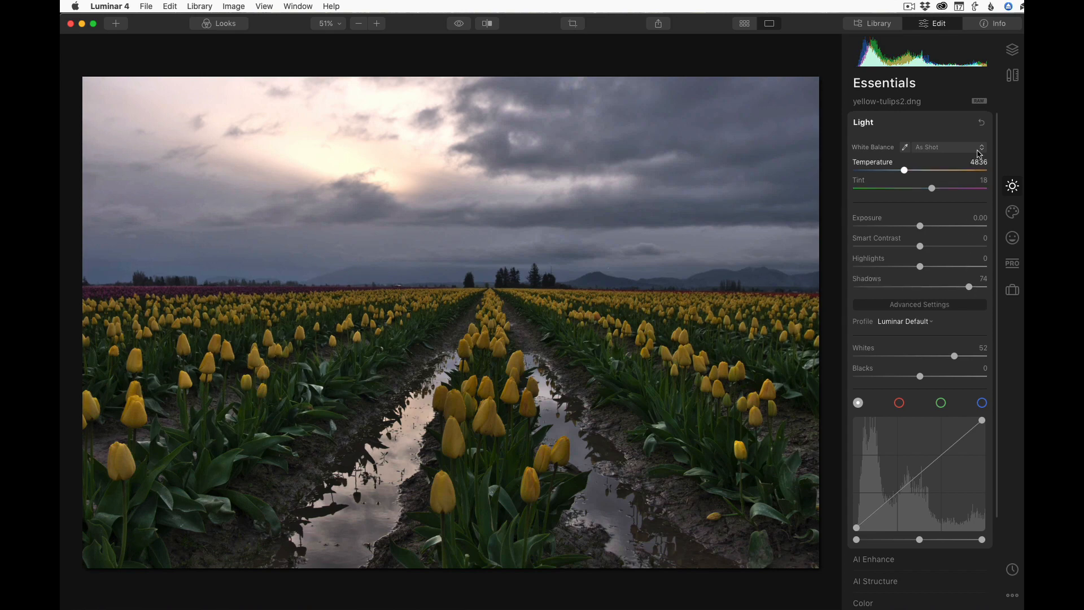
left_click(981, 122)
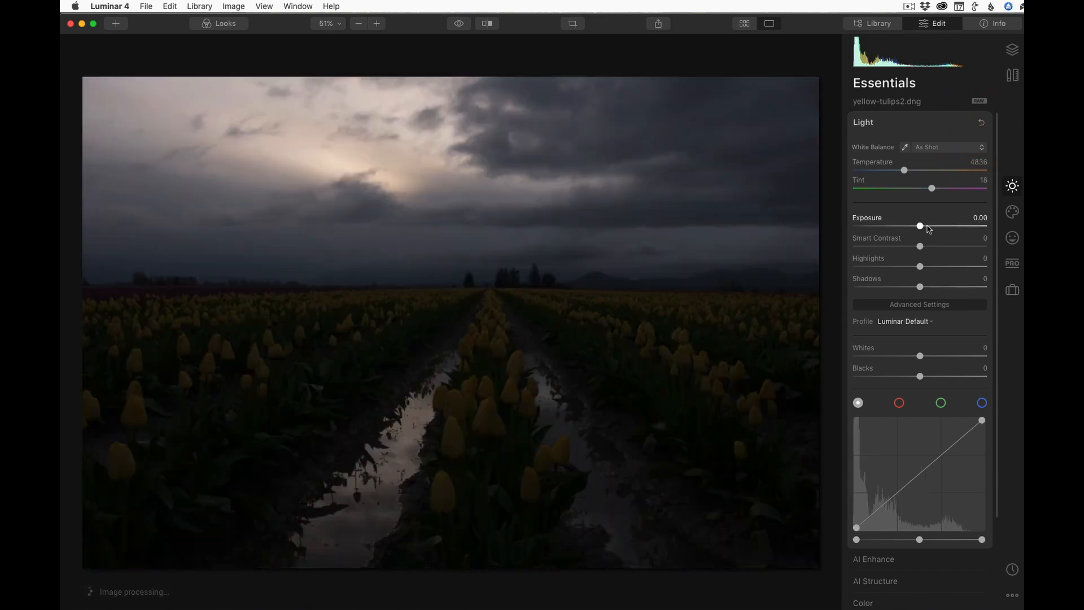
left_click_drag(921, 227, 964, 230)
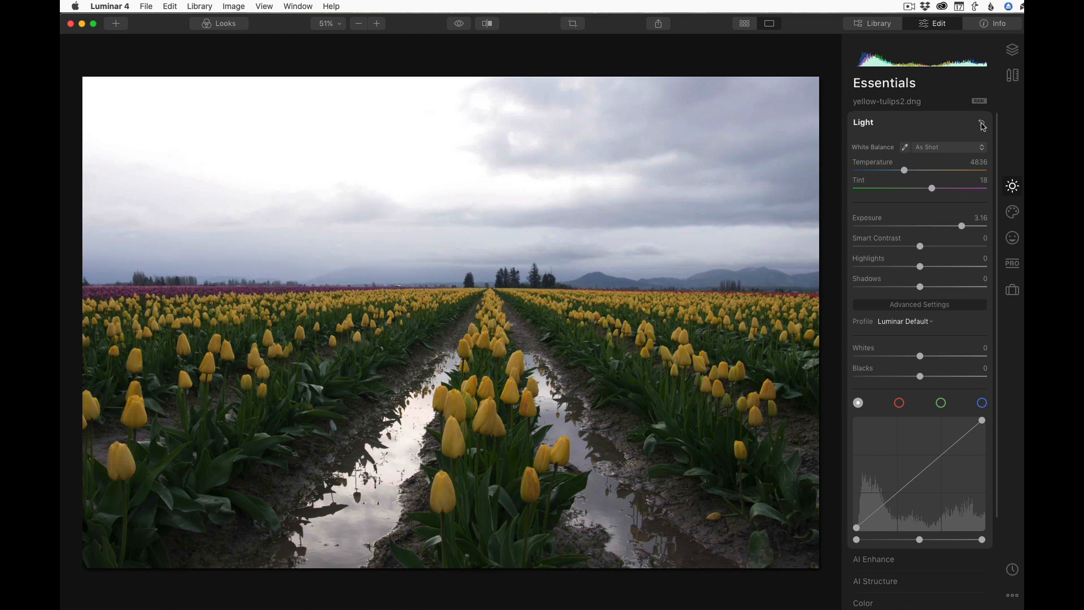
left_click(982, 123)
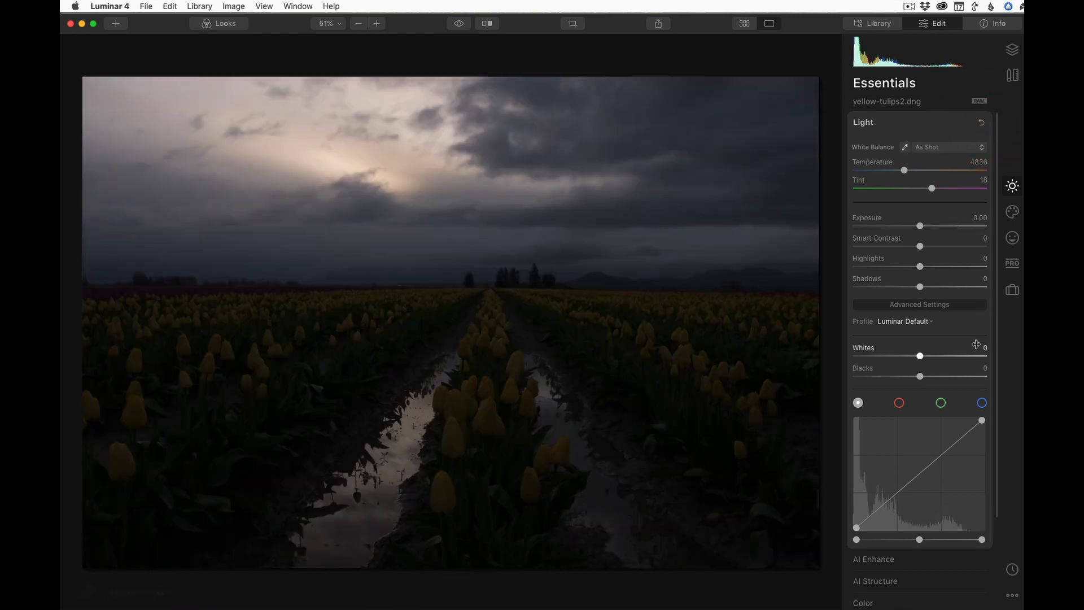
Rebalance the photo's tones in Light with Shadows at 91, Highlights at -9 and Whites at 55.
left_click_drag(920, 356, 946, 358)
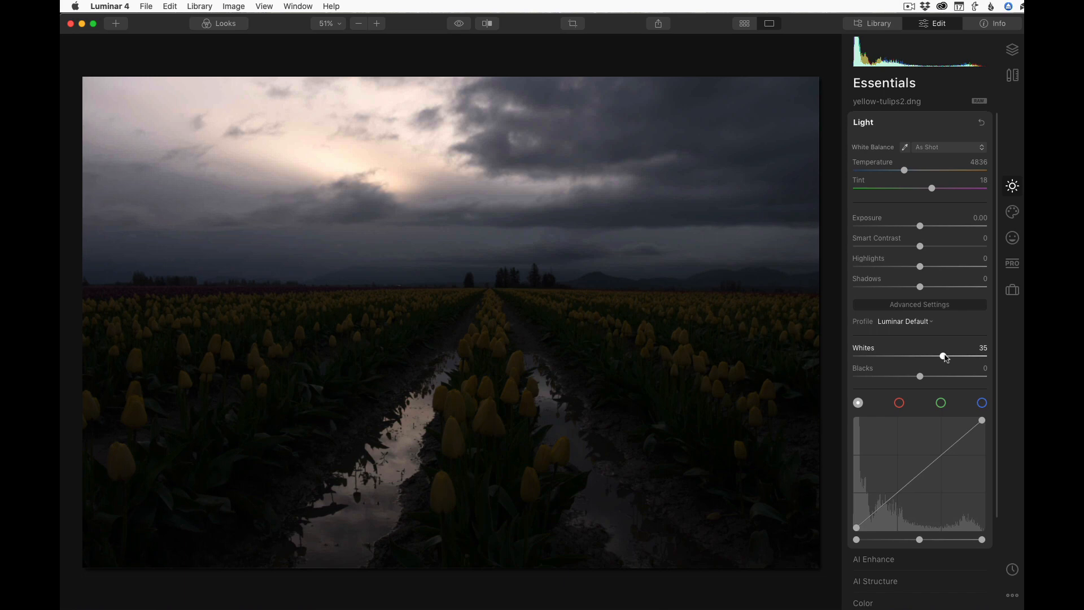
left_click(945, 357)
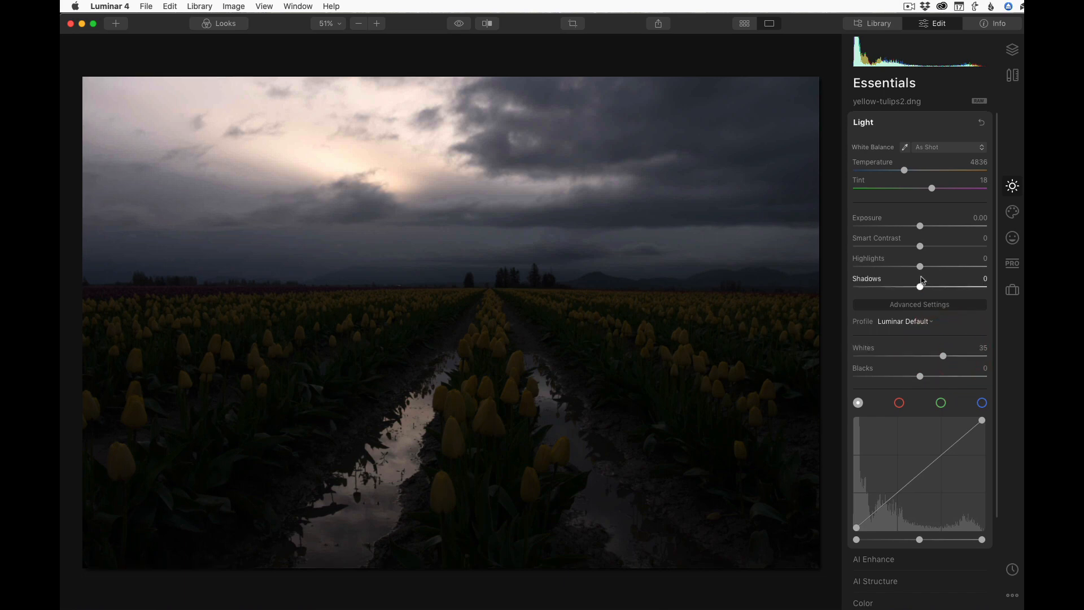
left_click_drag(922, 287, 988, 293)
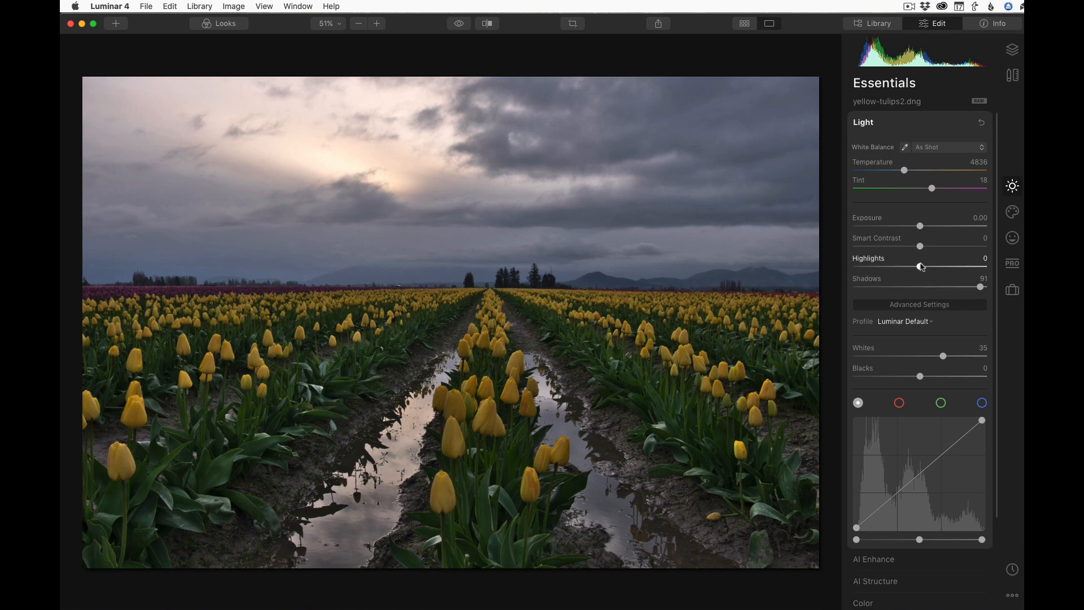
left_click_drag(922, 267, 915, 268)
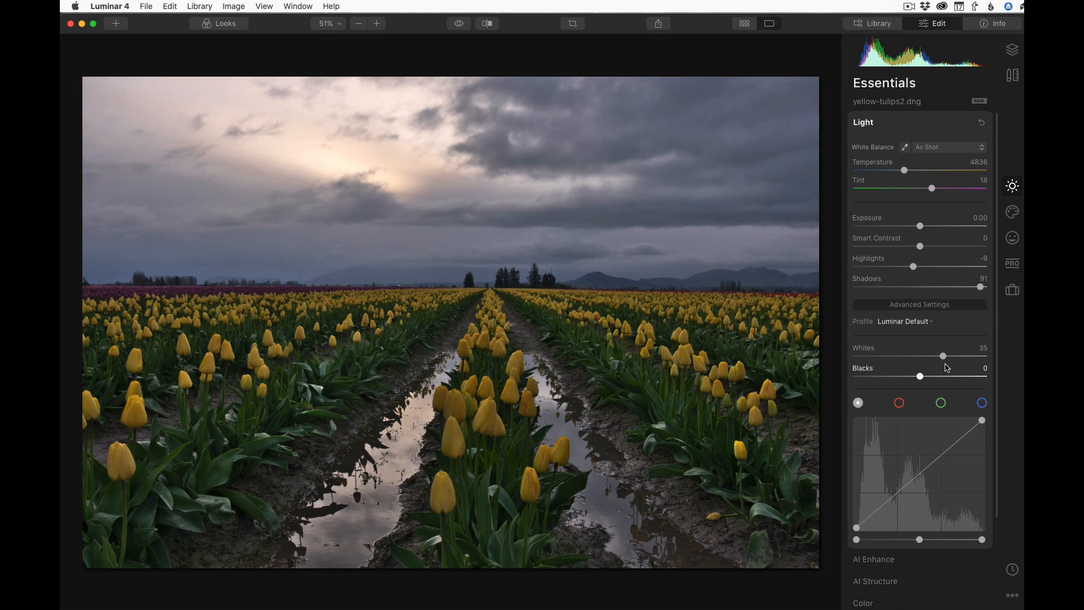
left_click_drag(943, 356, 958, 359)
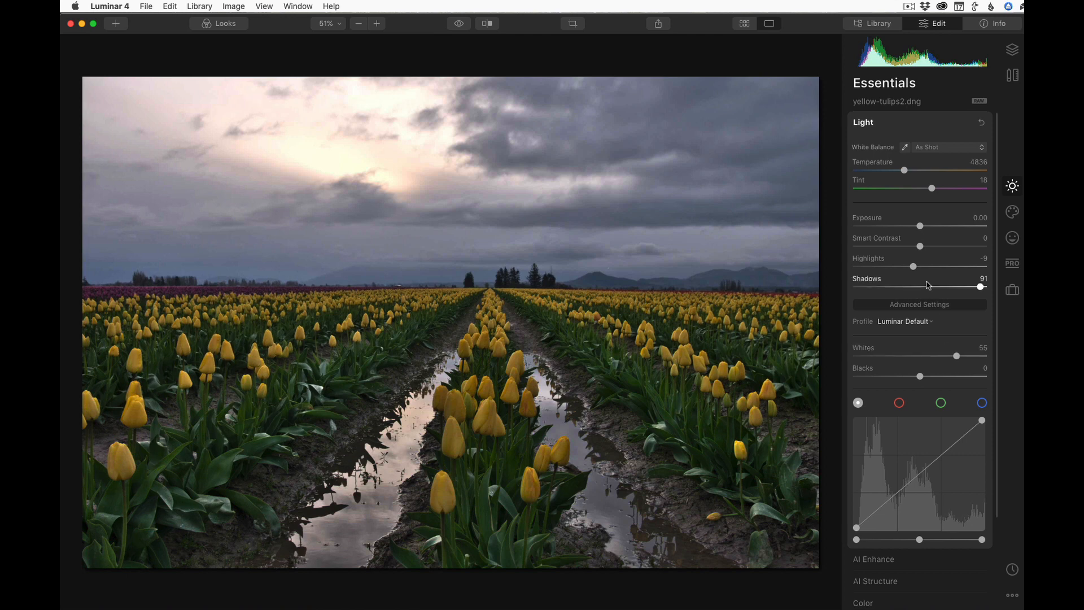
Show the Color adjustment's advanced settings and set the photo's overall Saturation to 10.
scroll(955, 518, "down", 3)
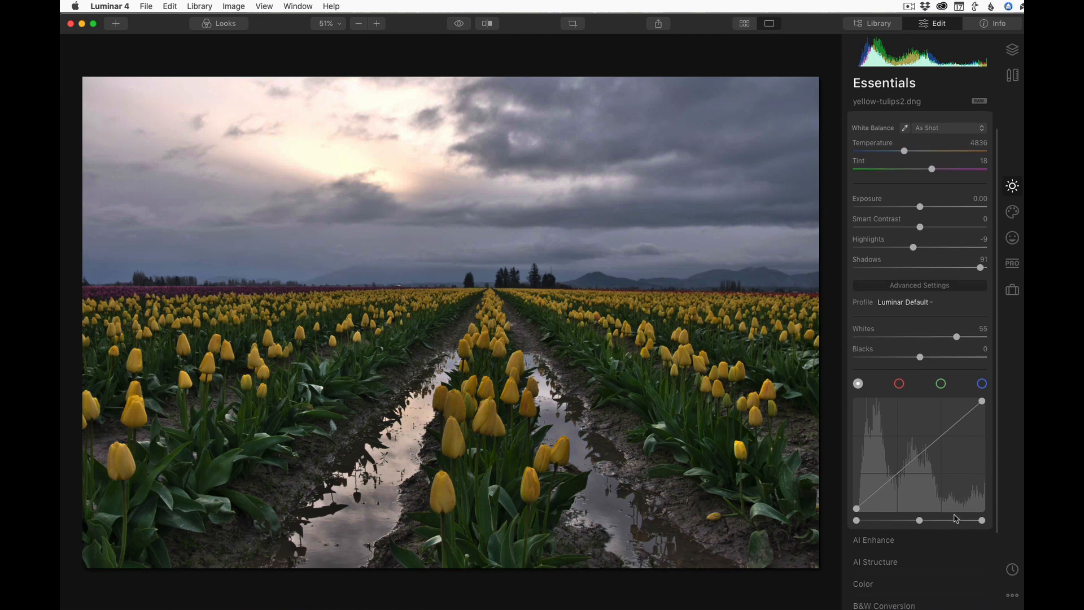
left_click(930, 524)
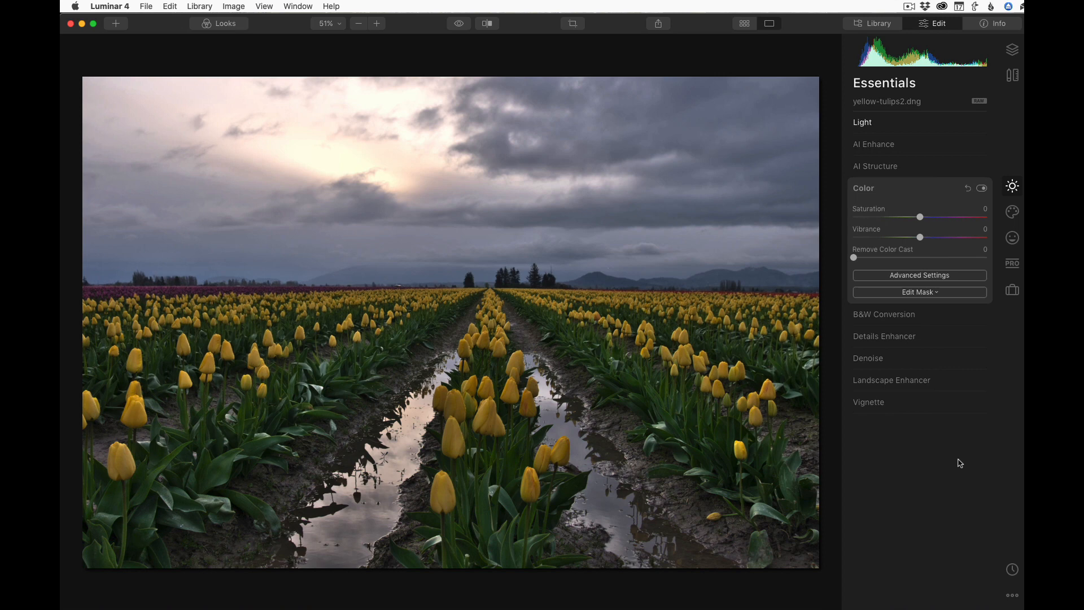
left_click(966, 277)
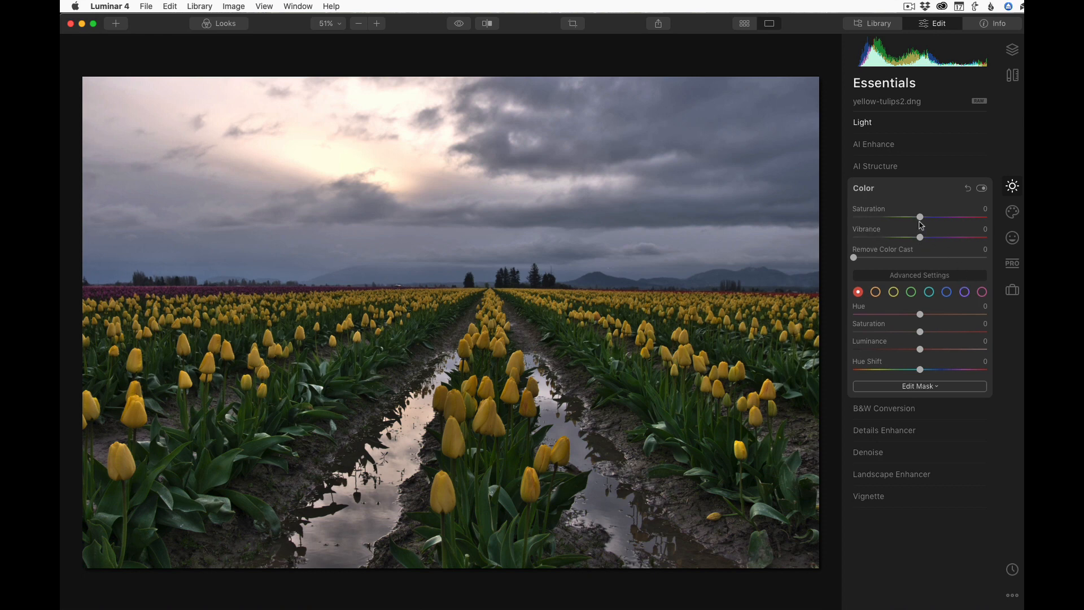
left_click_drag(921, 224, 932, 221)
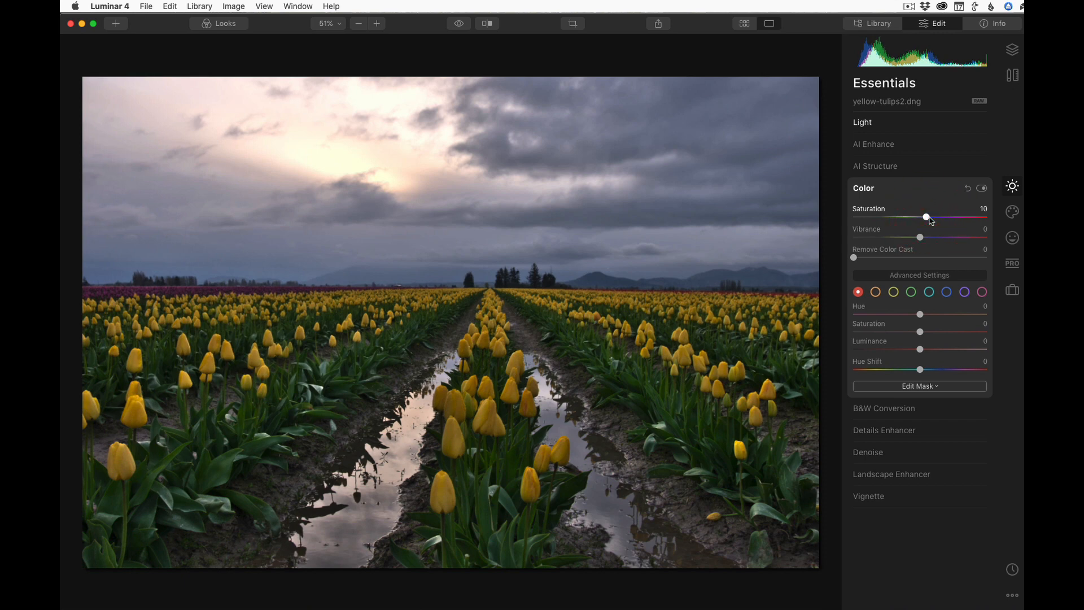
left_click_drag(932, 221, 984, 222)
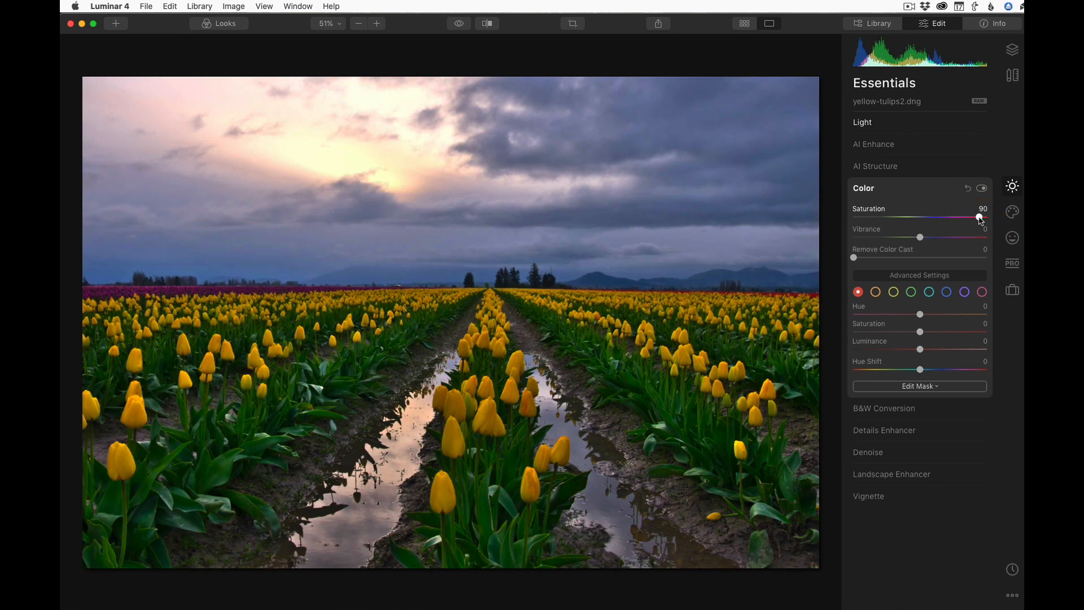
double_click(981, 216)
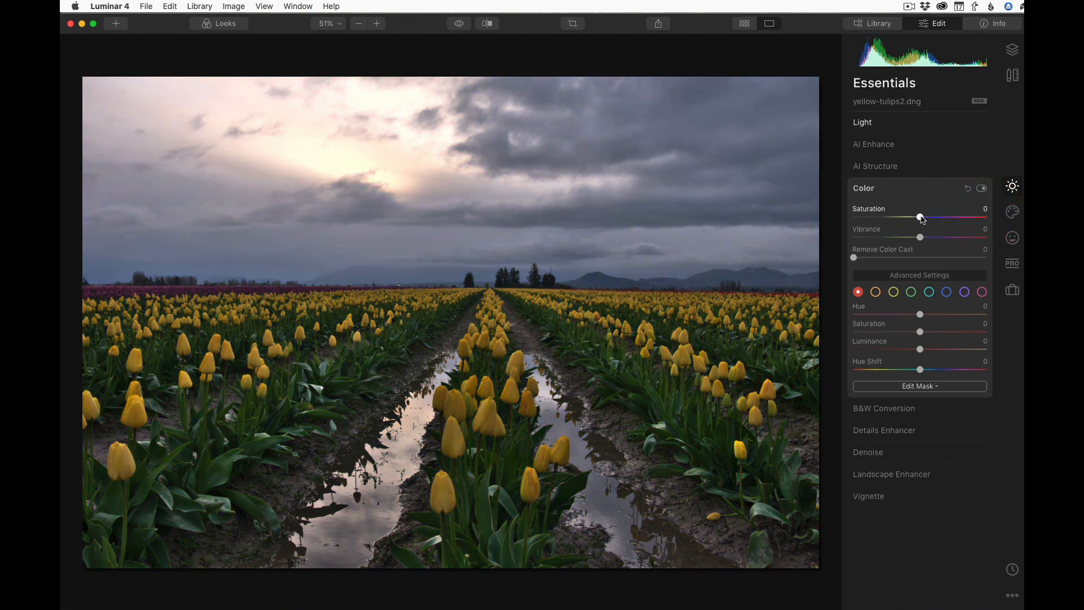
left_click_drag(921, 219, 929, 219)
Brighten the tulips by setting the yellow color range to Saturation 15 and Luminance 63.
left_click(893, 292)
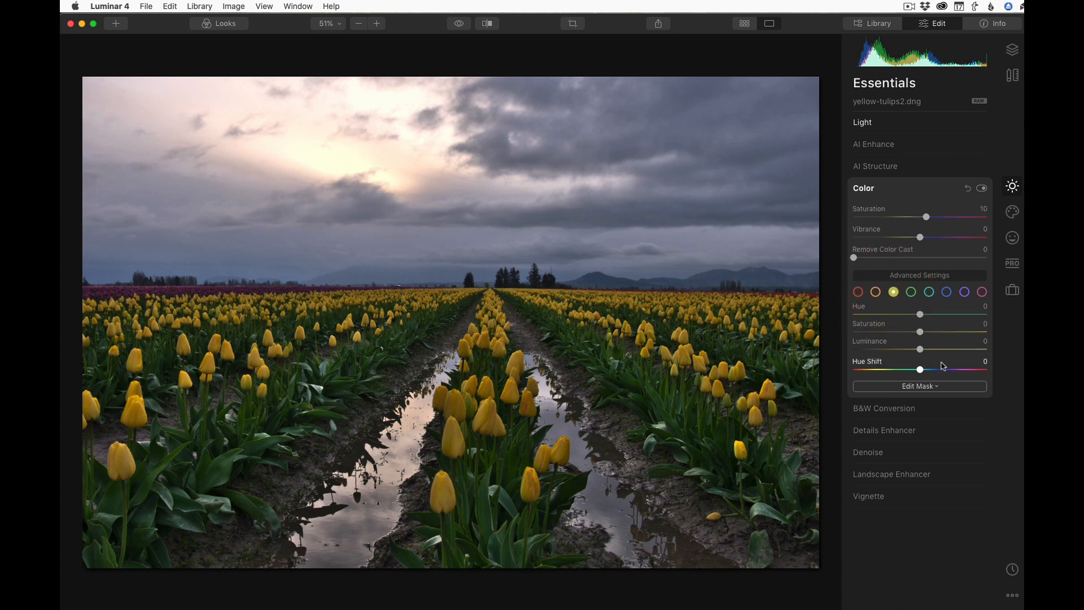
mouse_move(923, 352)
left_mouse_down()
mouse_move(964, 351)
mouse_move(922, 334)
mouse_move(933, 336)
left_mouse_up()
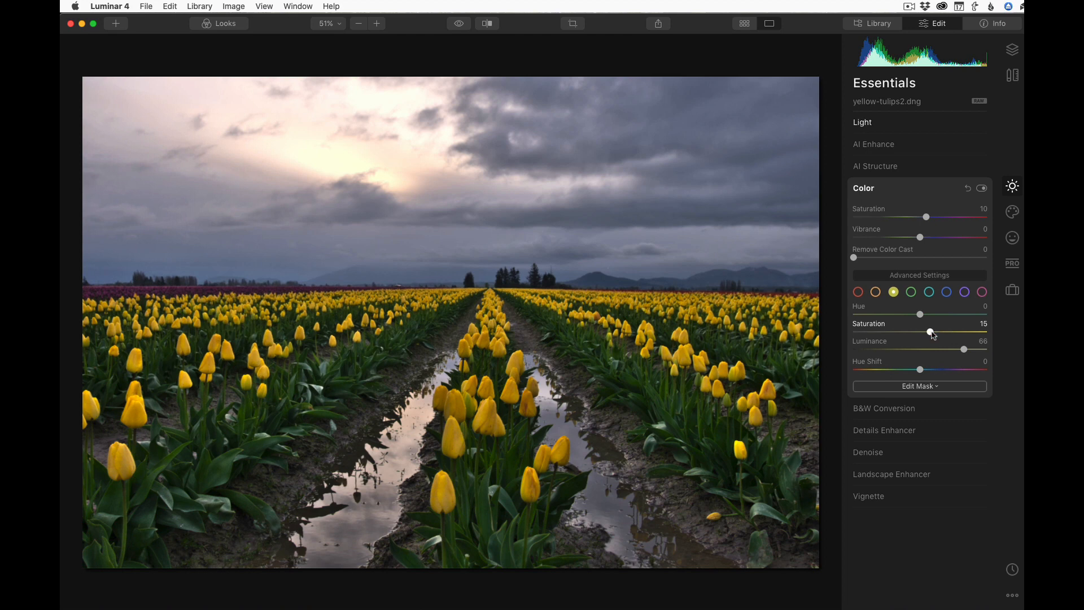
left_click(932, 334)
left_click_drag(966, 350, 986, 349)
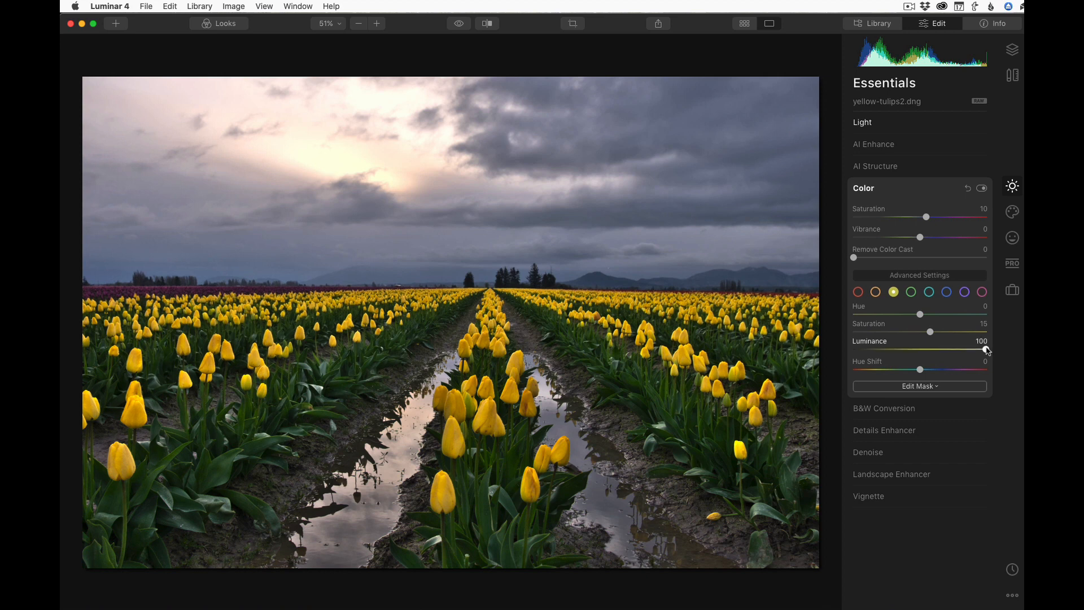
left_click_drag(986, 350, 963, 355)
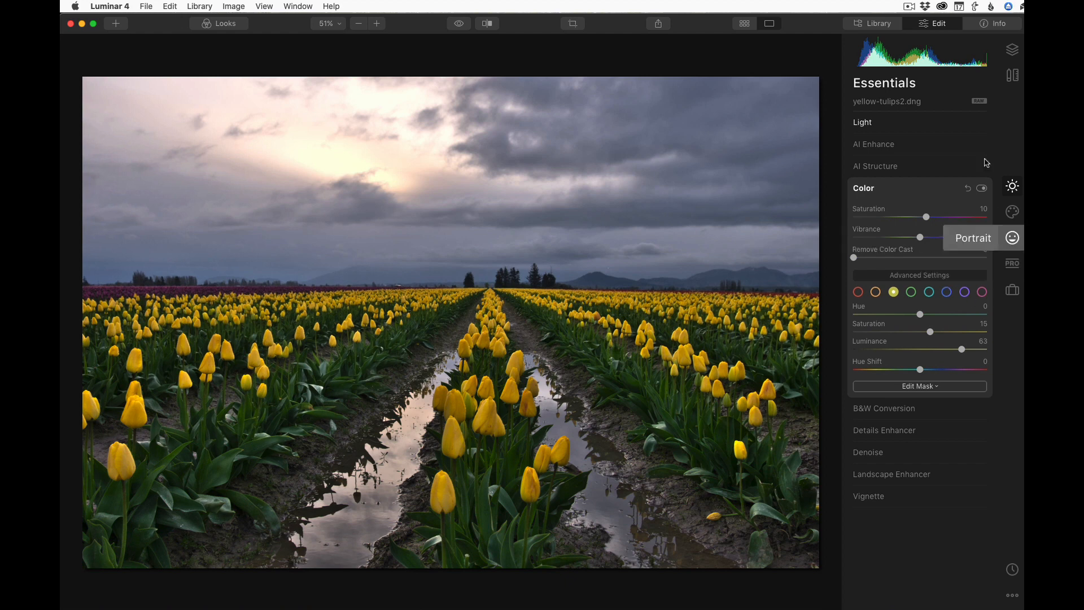
Try the AI Sky Enhancer on the adjusted photo and return it to 0.
left_click(937, 146)
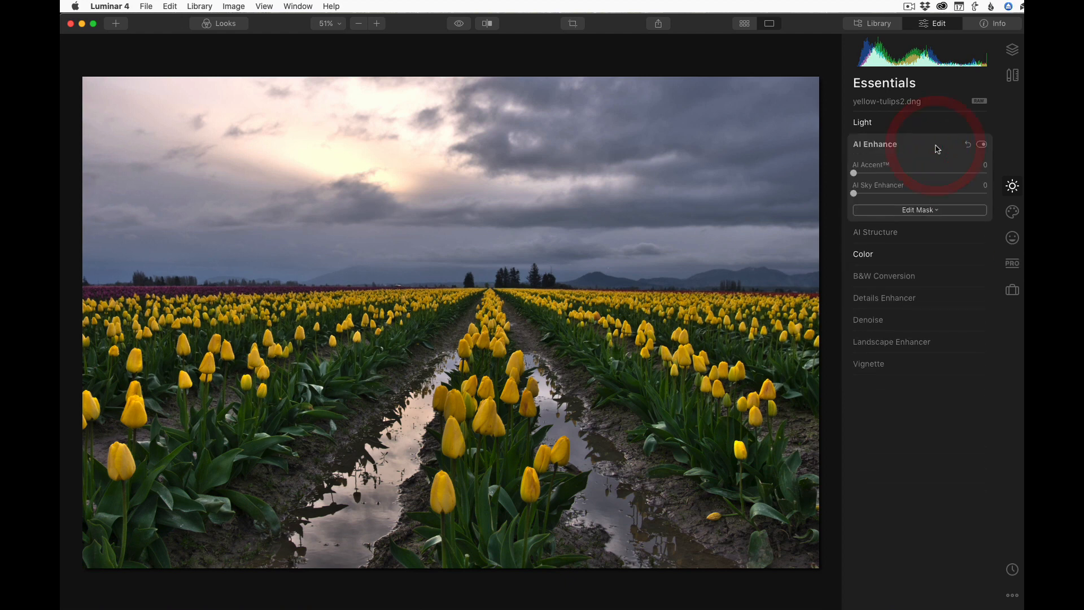
left_click(896, 193)
left_click_drag(896, 194, 831, 191)
Add definition to the bright sky by setting Highlights Contrast to 72 in the professional Advanced Contrast filter.
left_click(1014, 265)
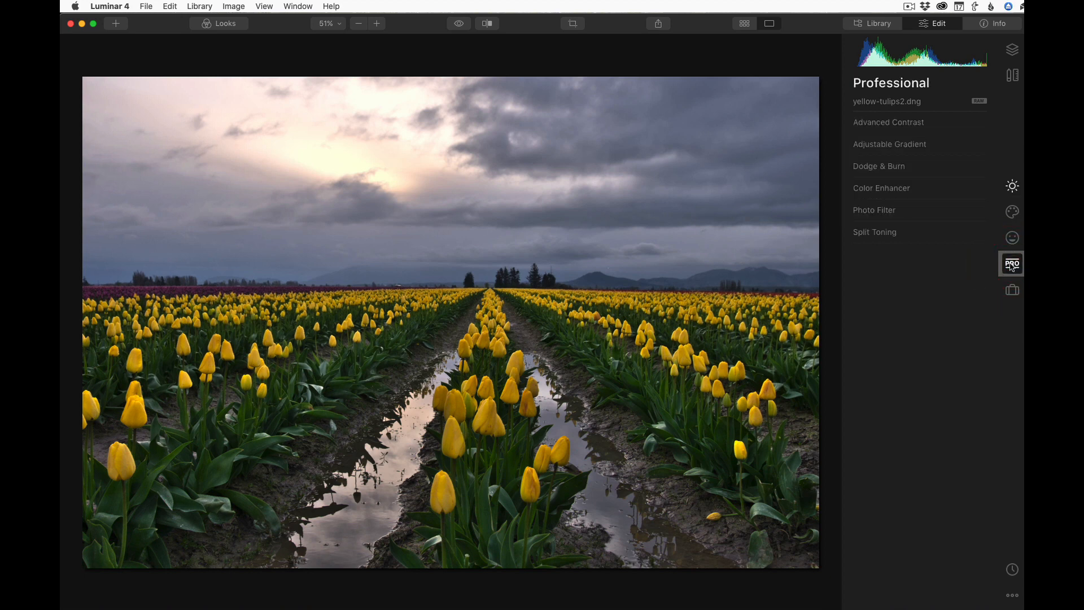
left_click(946, 124)
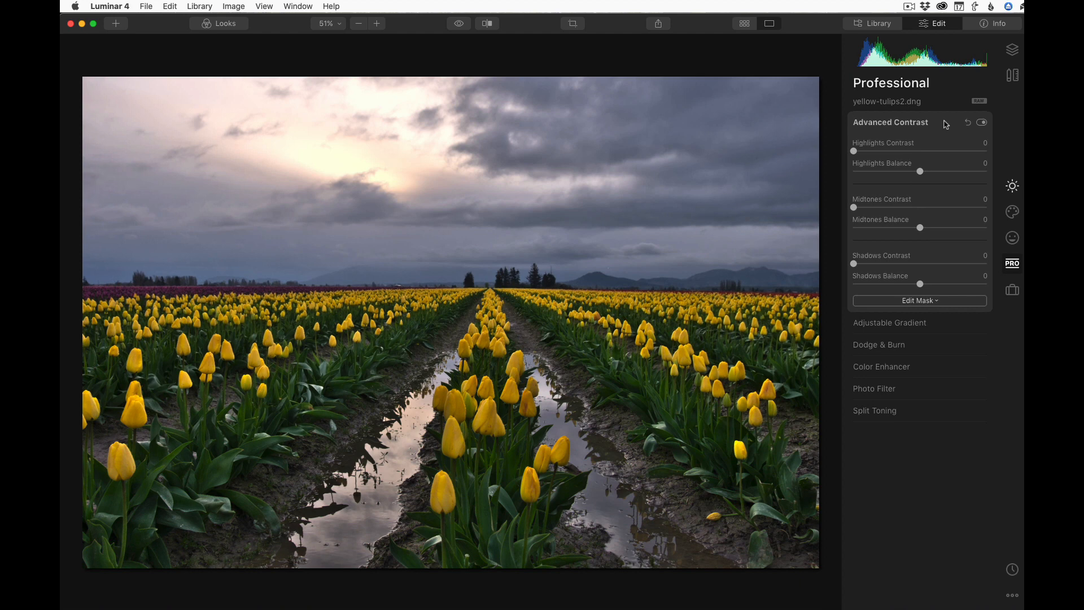
left_click_drag(853, 151, 953, 156)
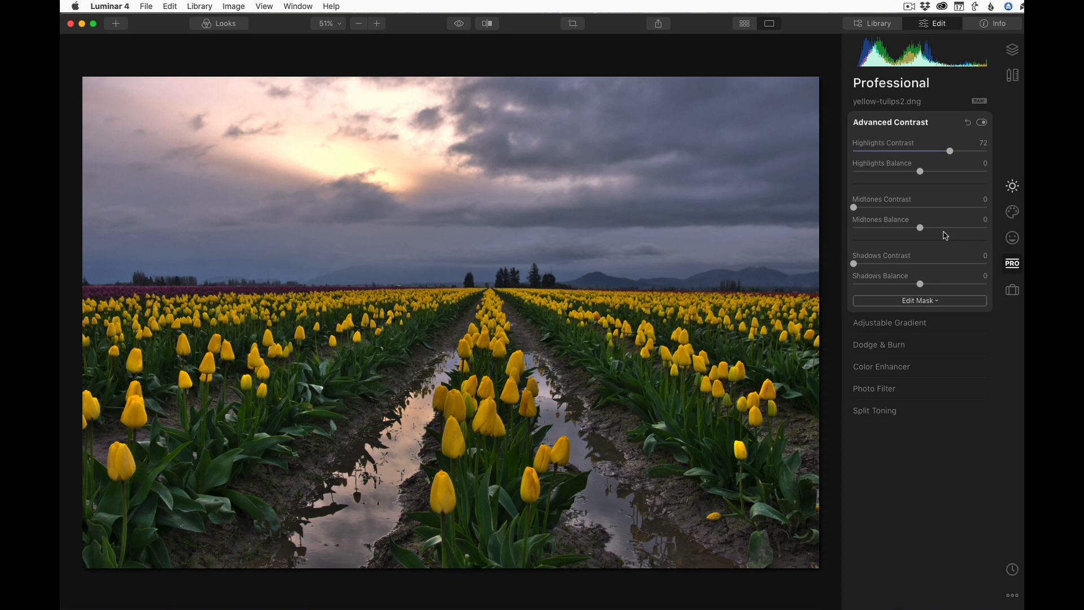
Return to the essential Light adjustments and set Smart Contrast to 19 and Blacks to -6.
left_click(1013, 186)
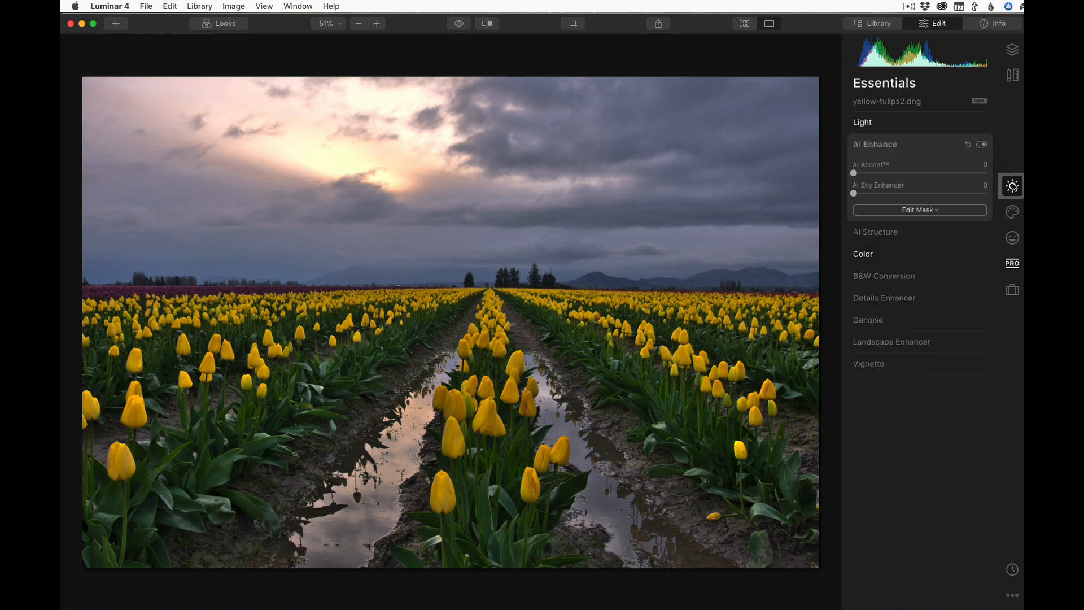
left_click(909, 125)
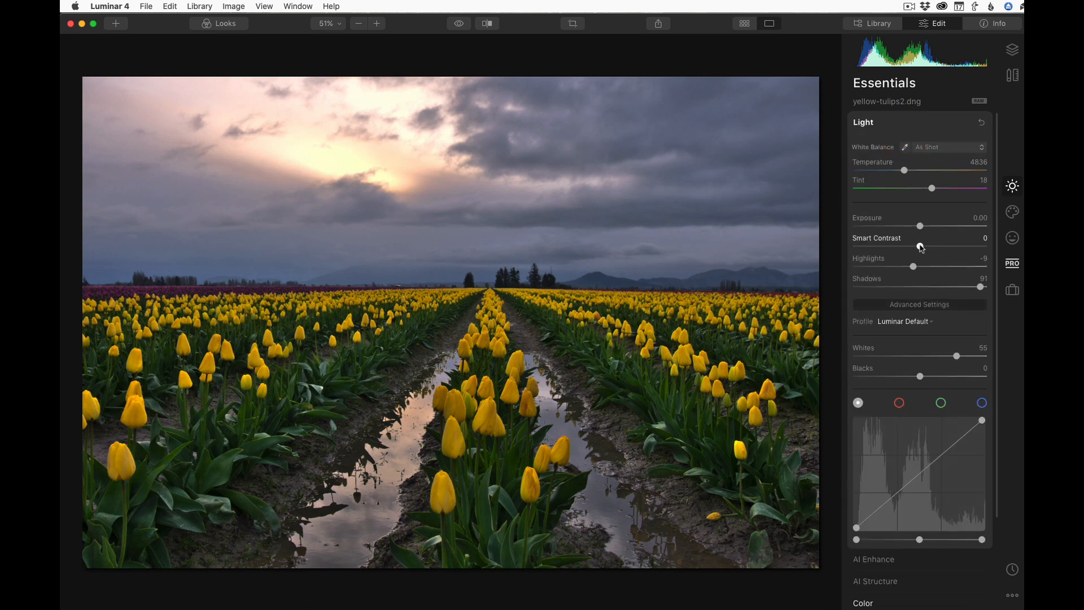
left_click_drag(920, 246, 935, 249)
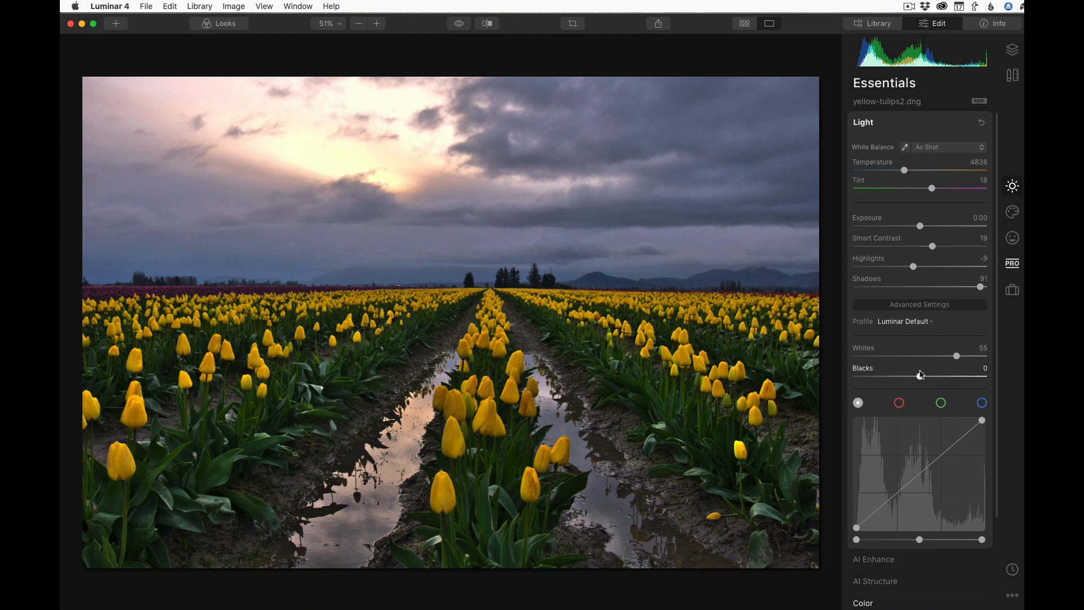
left_click_drag(920, 375, 916, 381)
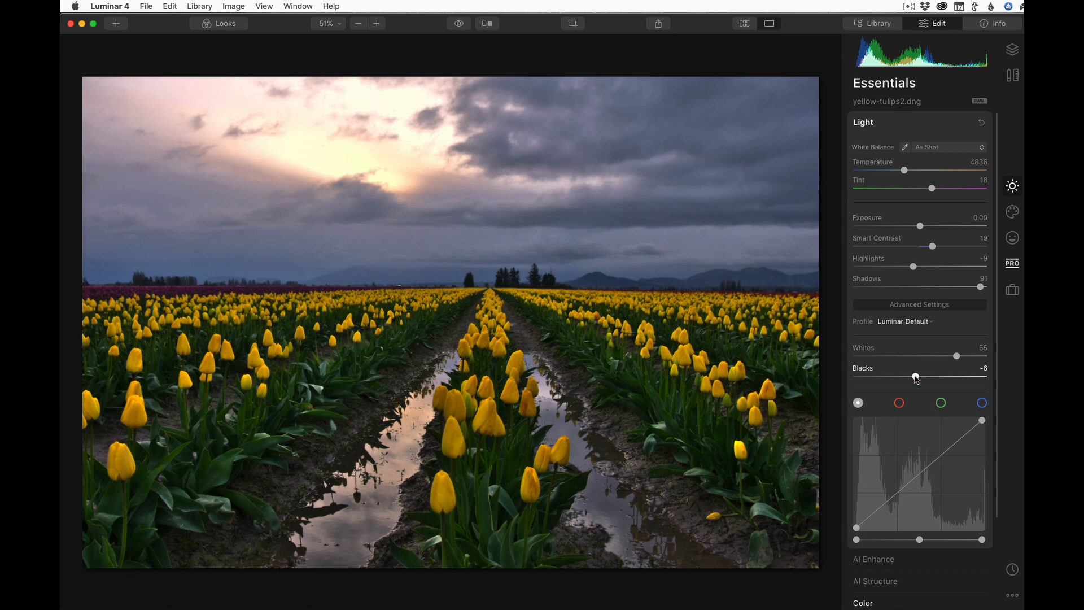
Compare the developed tulip photo with the unedited original.
left_click(460, 24)
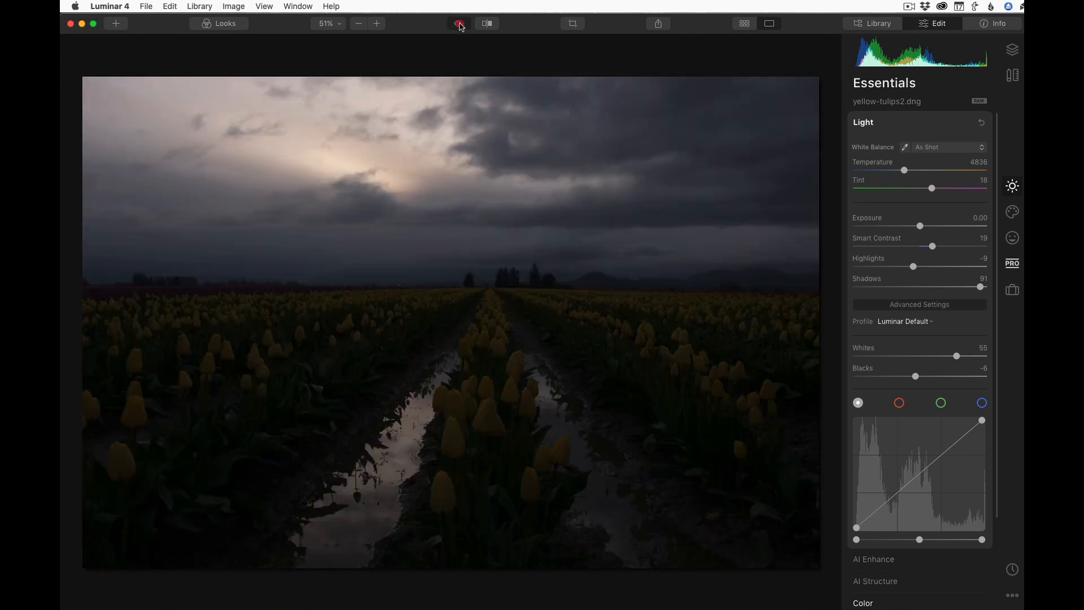
left_click(459, 24)
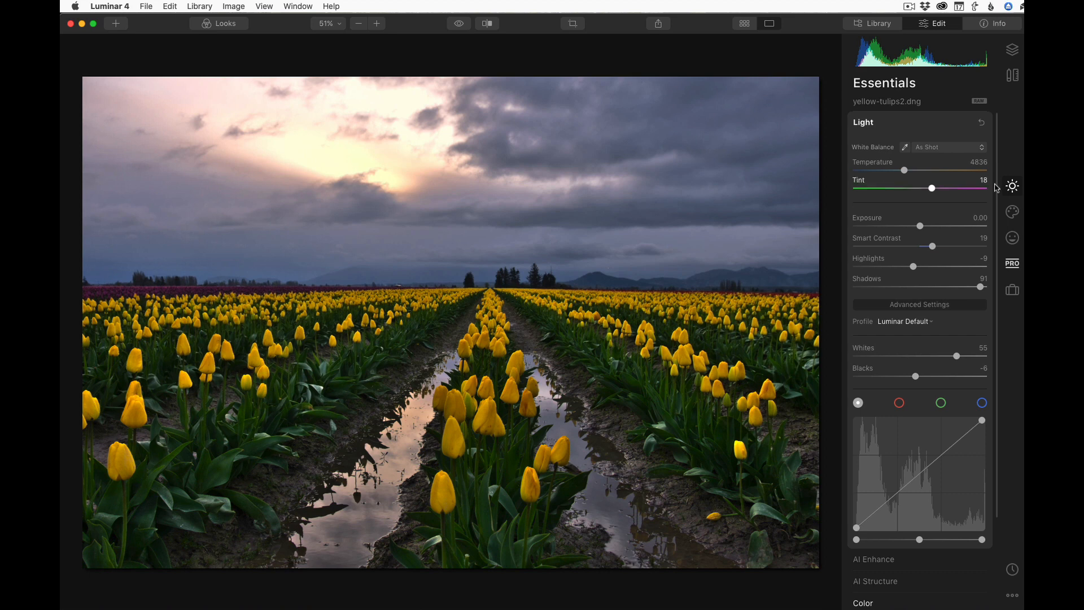
Bring out detail across the tulip photo by setting the AI Structure Amount to 16.
left_click(1013, 186)
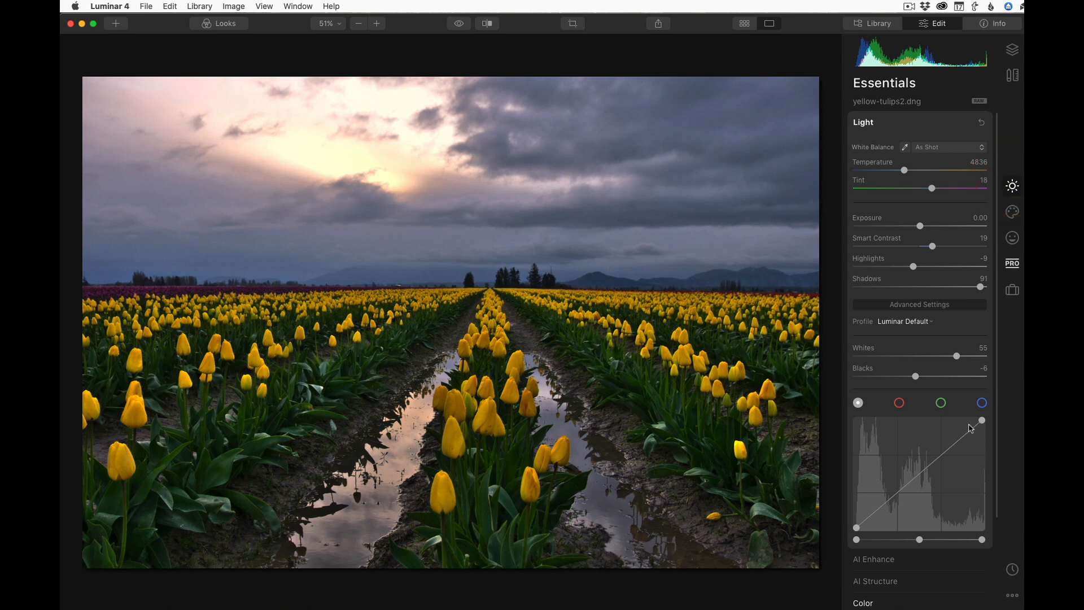
scroll(972, 428, "down", 5)
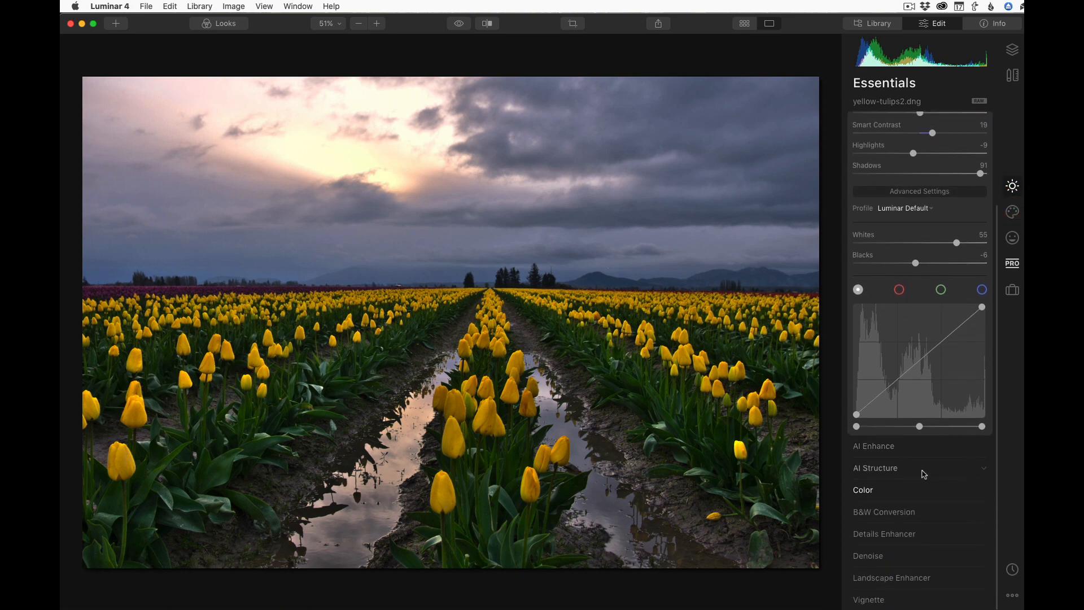
left_click(925, 468)
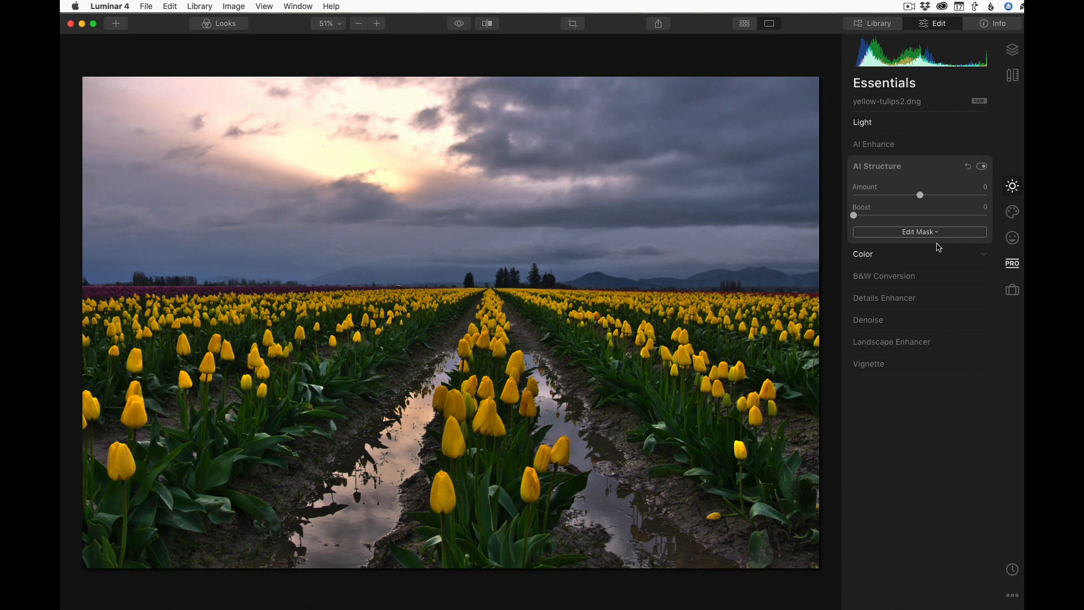
left_click_drag(921, 196, 996, 201)
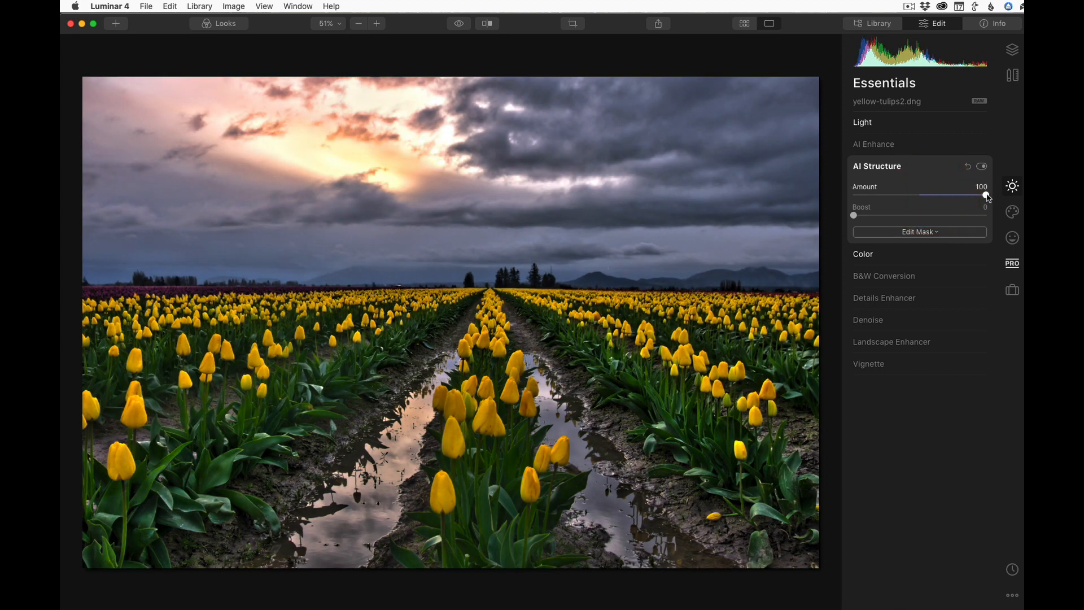
left_click_drag(987, 197, 931, 199)
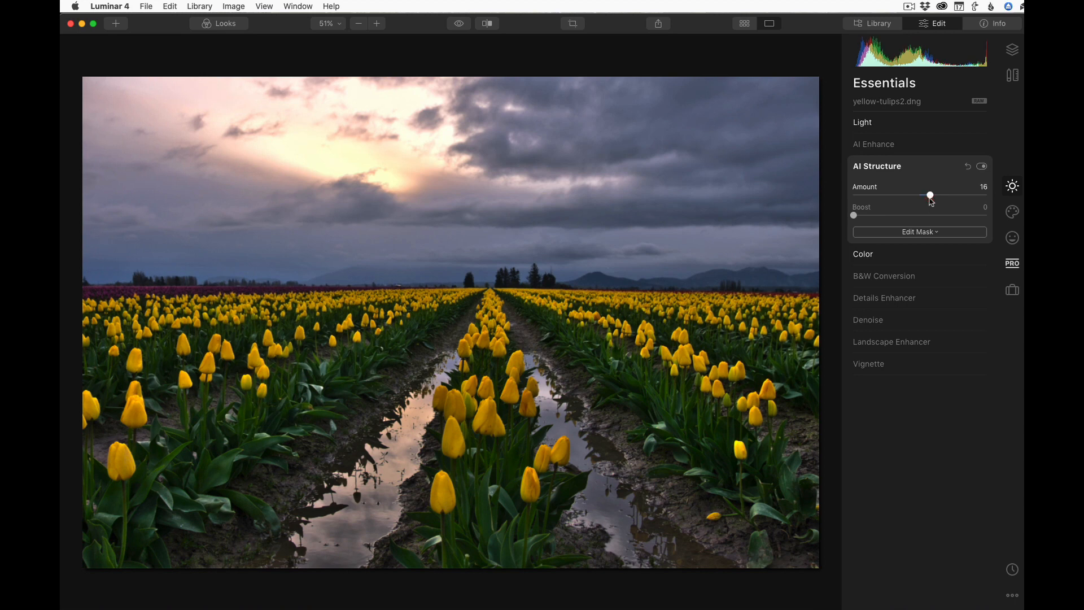
left_click(920, 164)
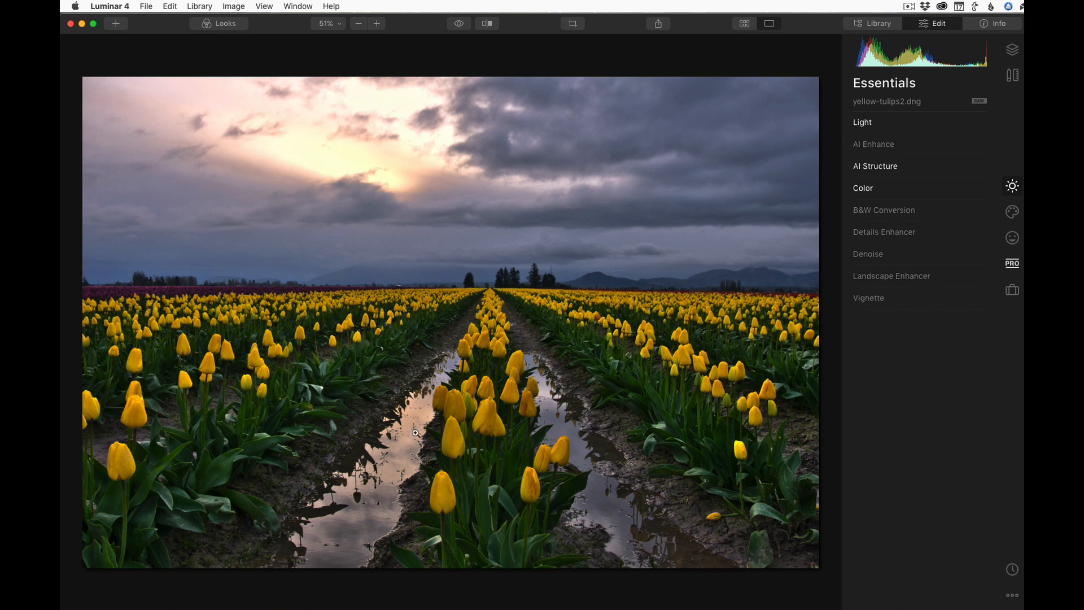
Add a new adjustment layer above the tulip photo.
left_click(1015, 50)
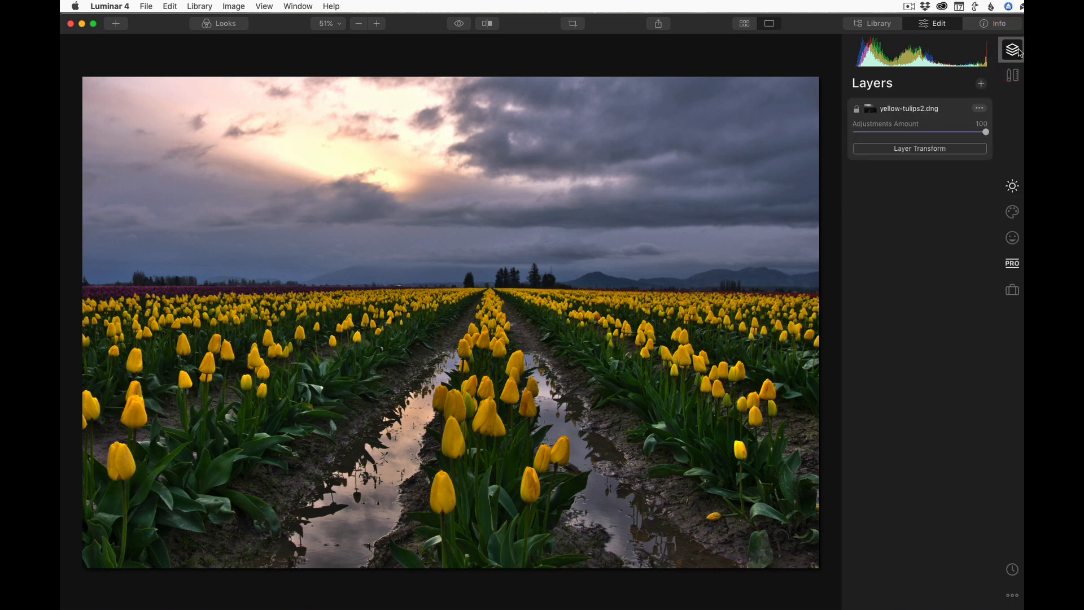
left_click(982, 84)
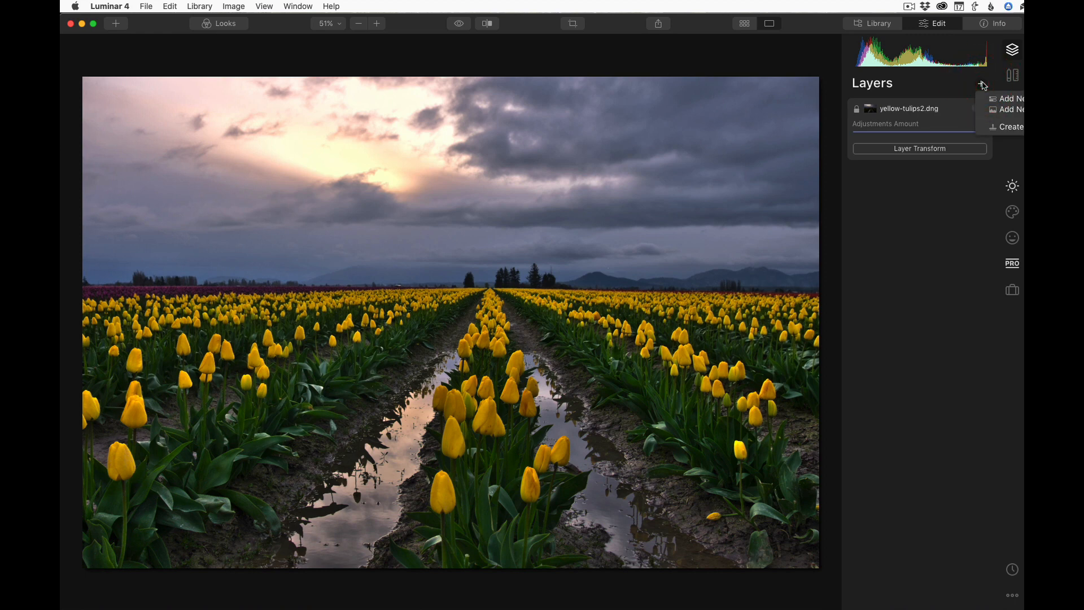
left_click(998, 99)
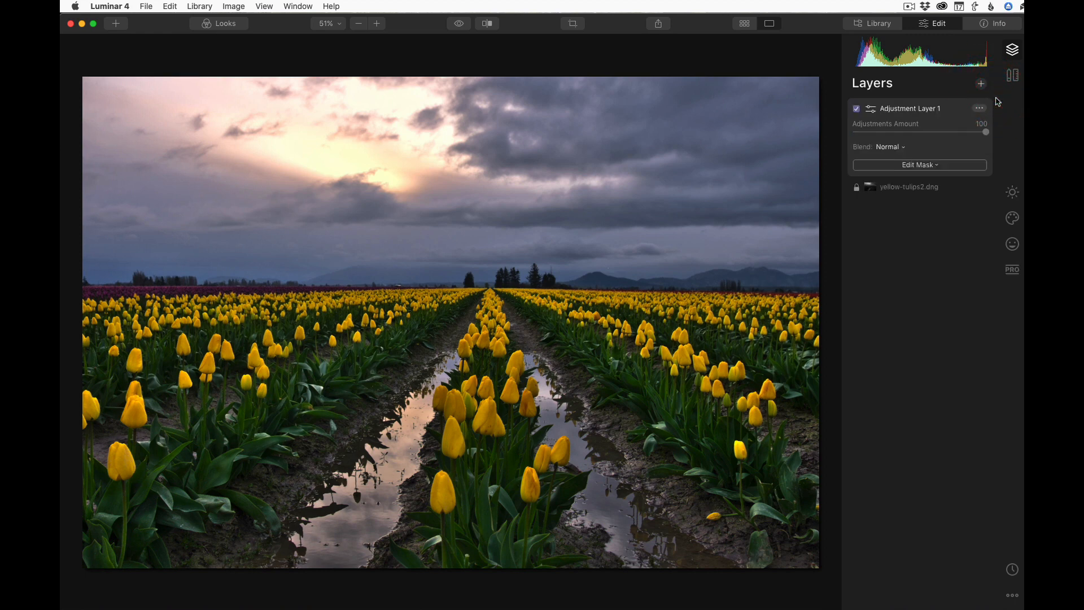
Warm the adjustment layer and add contrast in its Light settings with Whites 10, Temperature 4 and Blacks -4.
left_click(1011, 193)
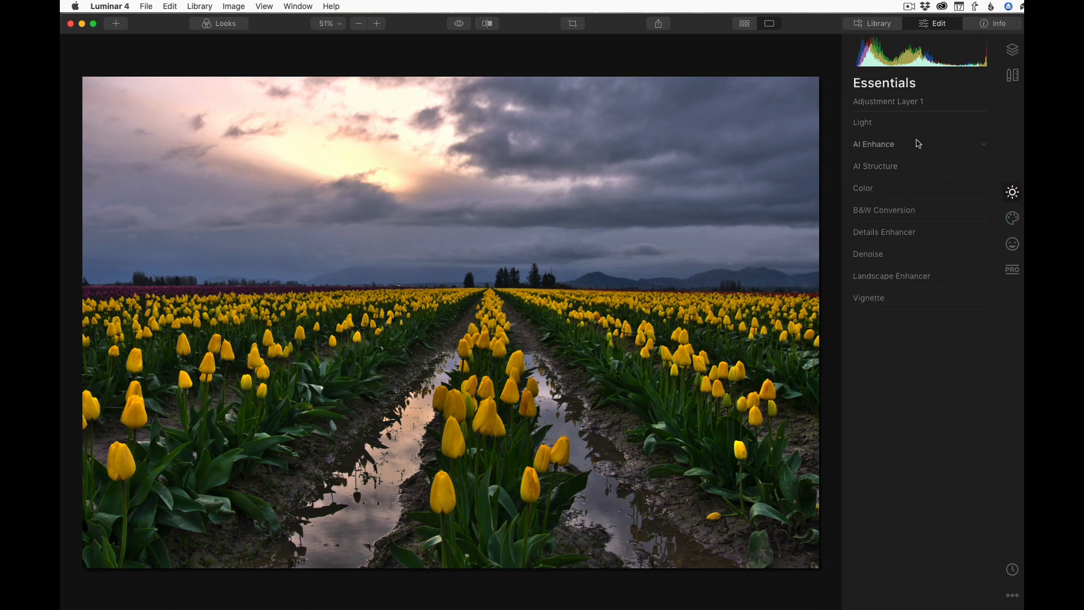
left_click(913, 119)
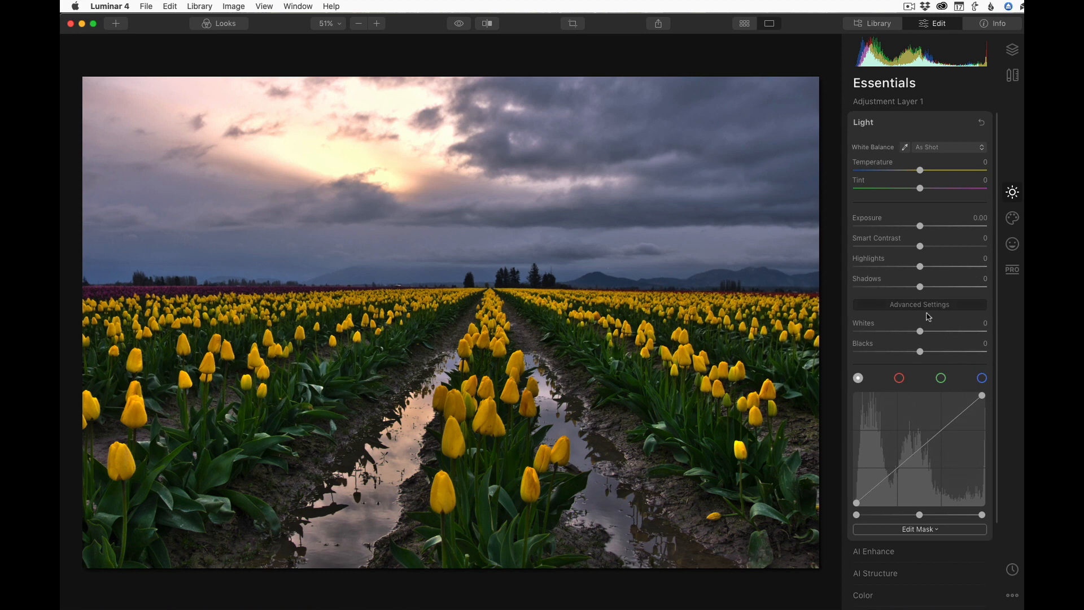
left_click_drag(922, 333, 927, 332)
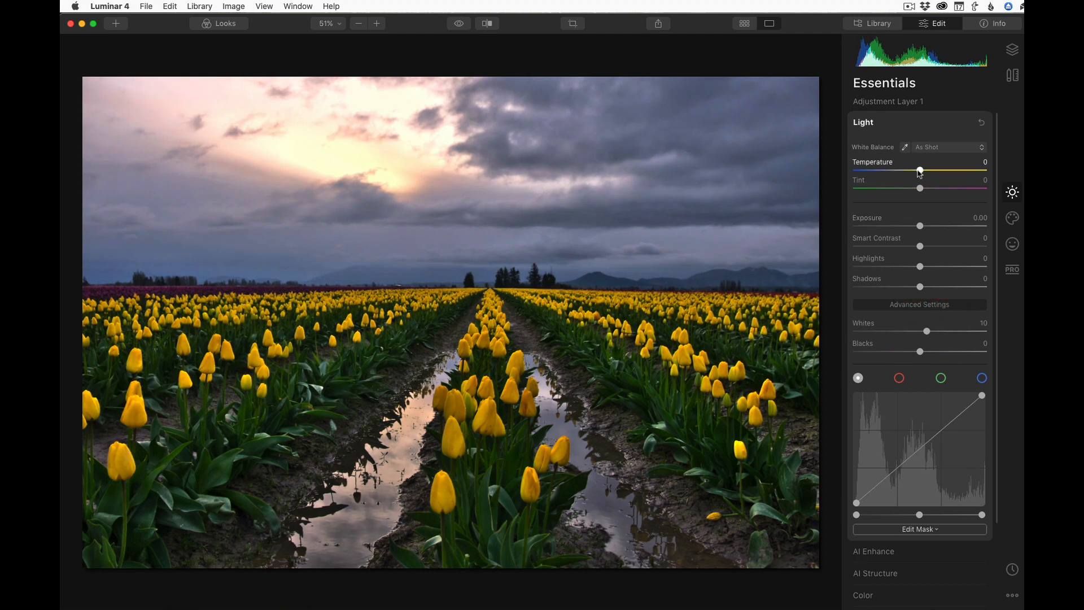
left_click_drag(922, 171, 926, 174)
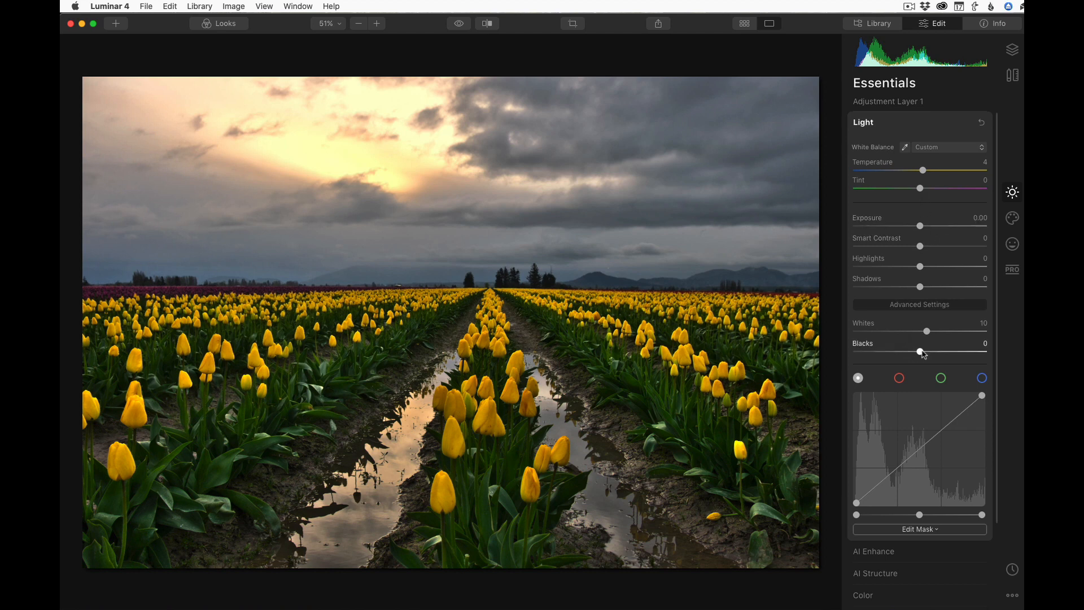
left_click_drag(922, 349, 920, 350)
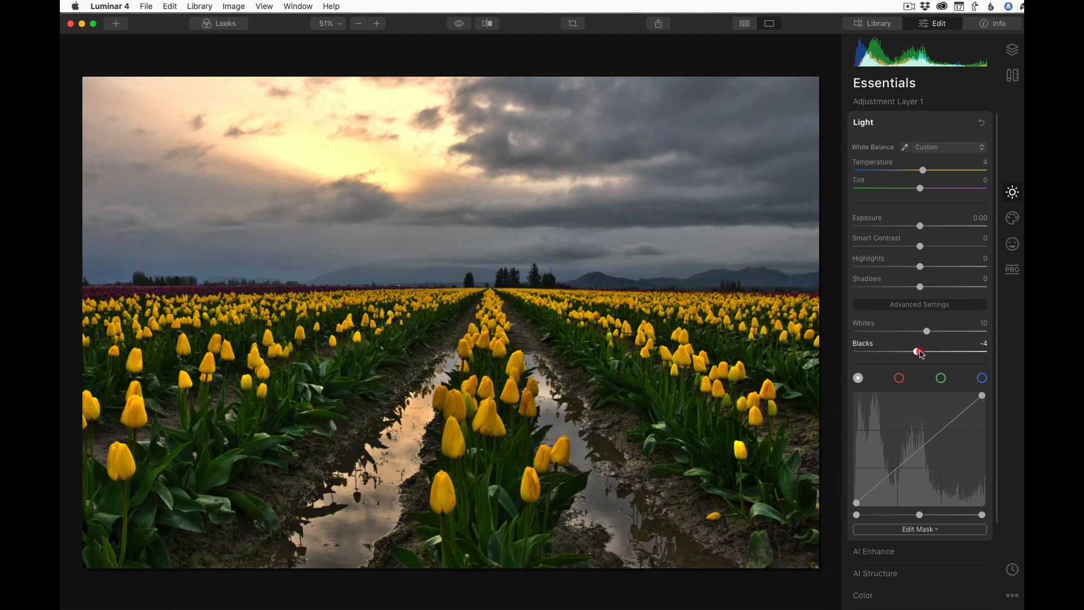
left_click(898, 120)
Strengthen the adjustment layer by setting its Color Saturation to 17 and its Light Whites to 16.
left_click(913, 188)
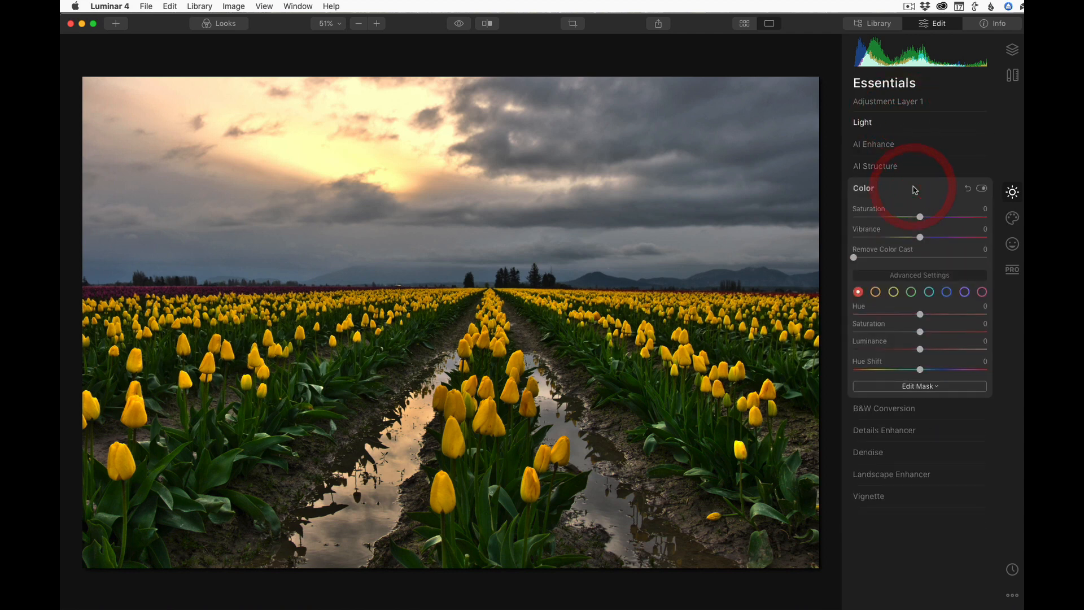
left_click_drag(920, 217, 932, 217)
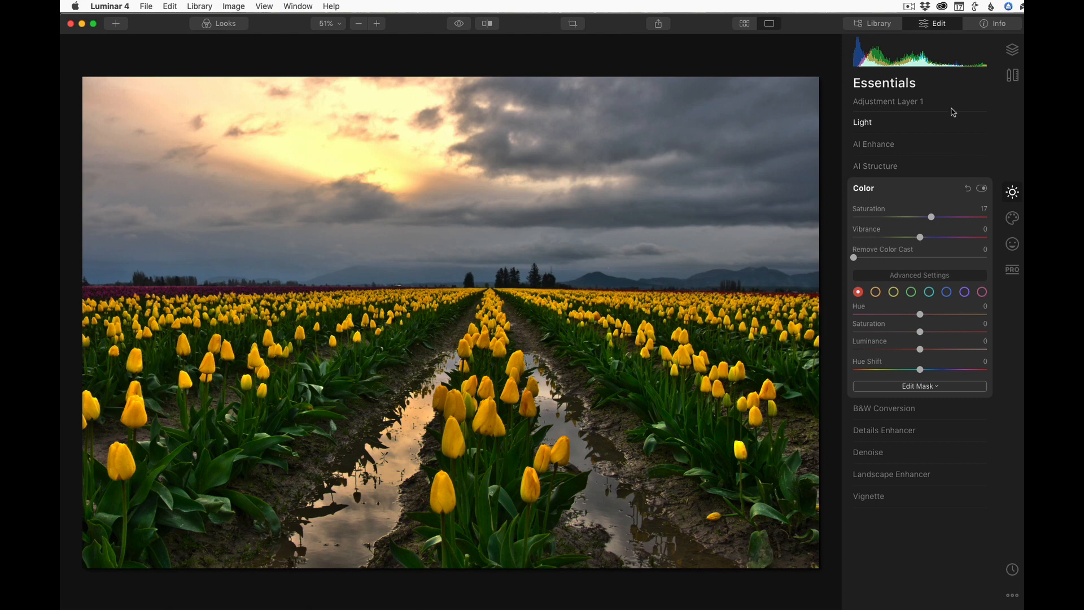
left_click(932, 118)
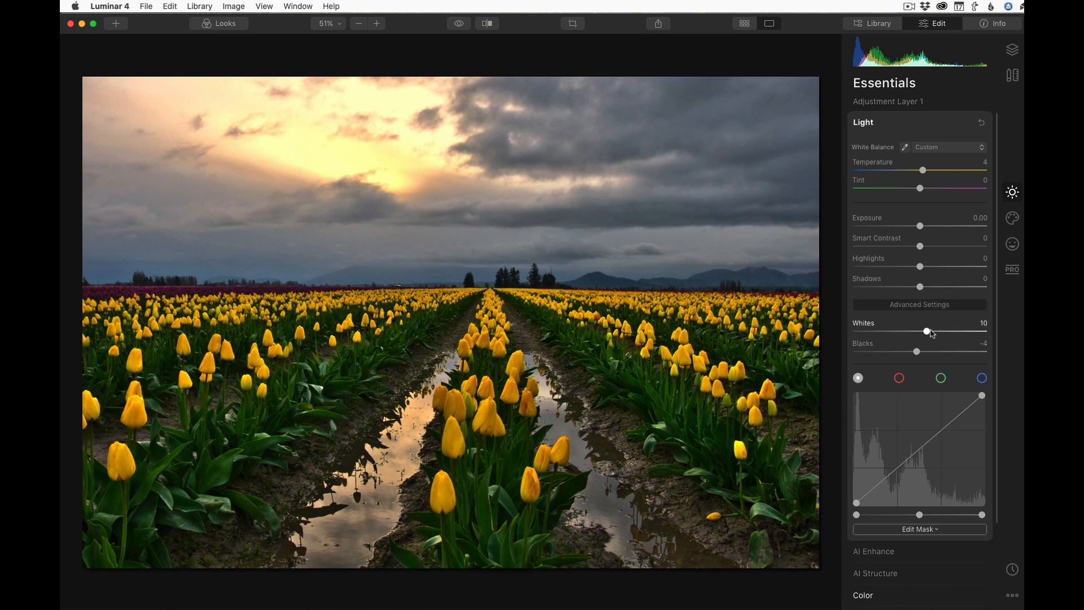
left_click_drag(932, 333, 936, 334)
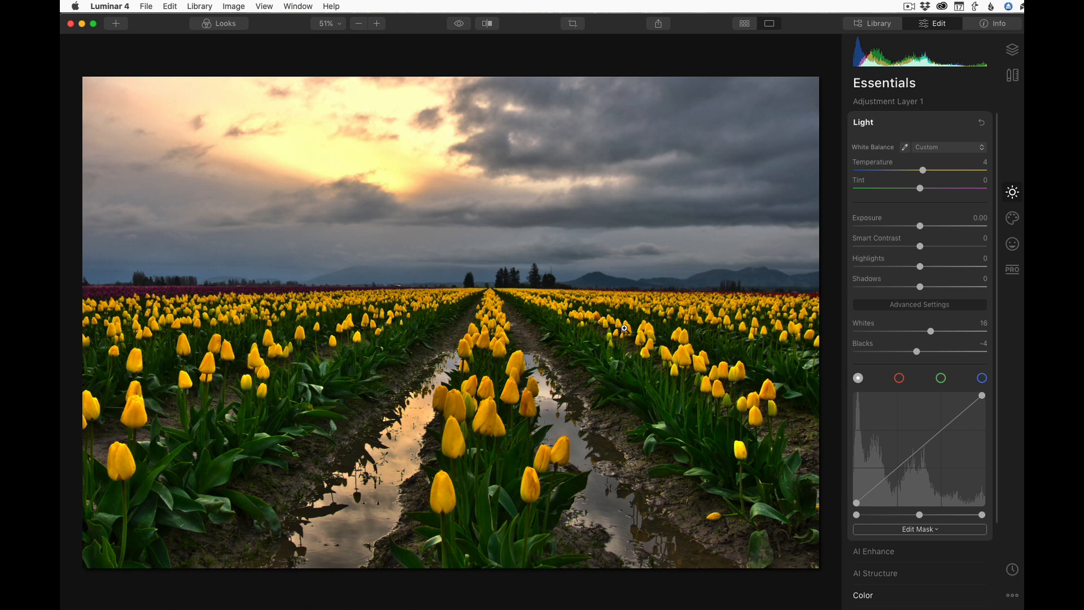
Start a brush mask on the adjustment layer and paint in the warm effect over the puddle left of the middle tulip row.
left_click(1013, 50)
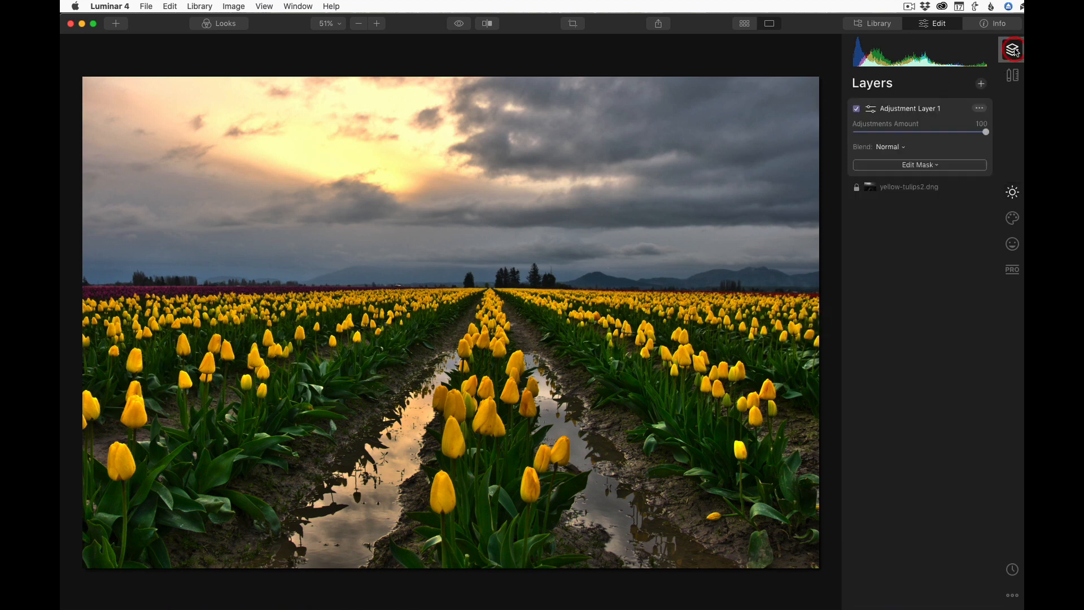
left_click(929, 165)
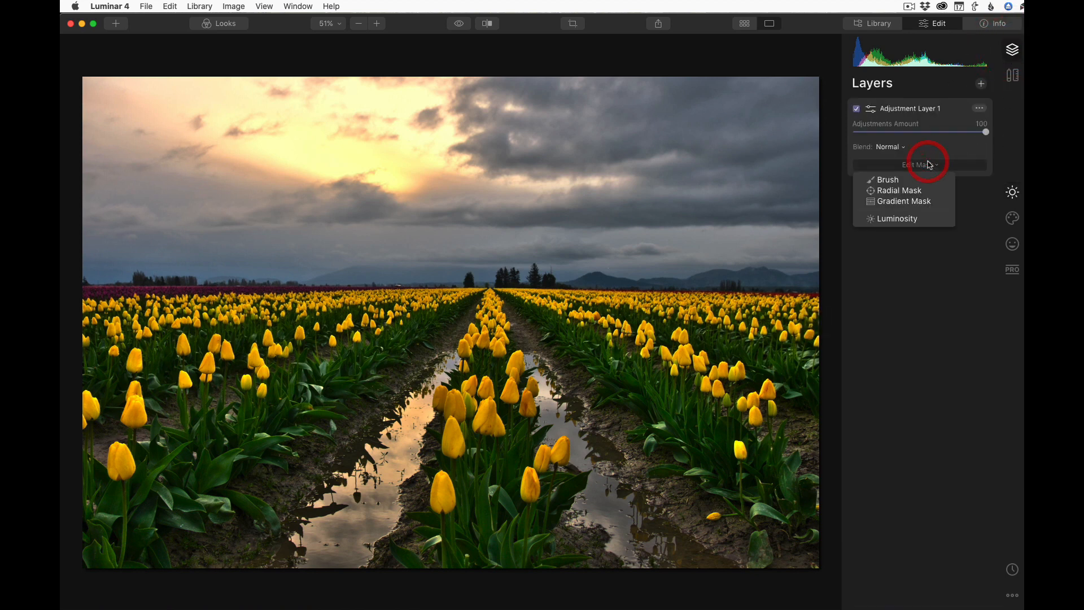
left_click(914, 180)
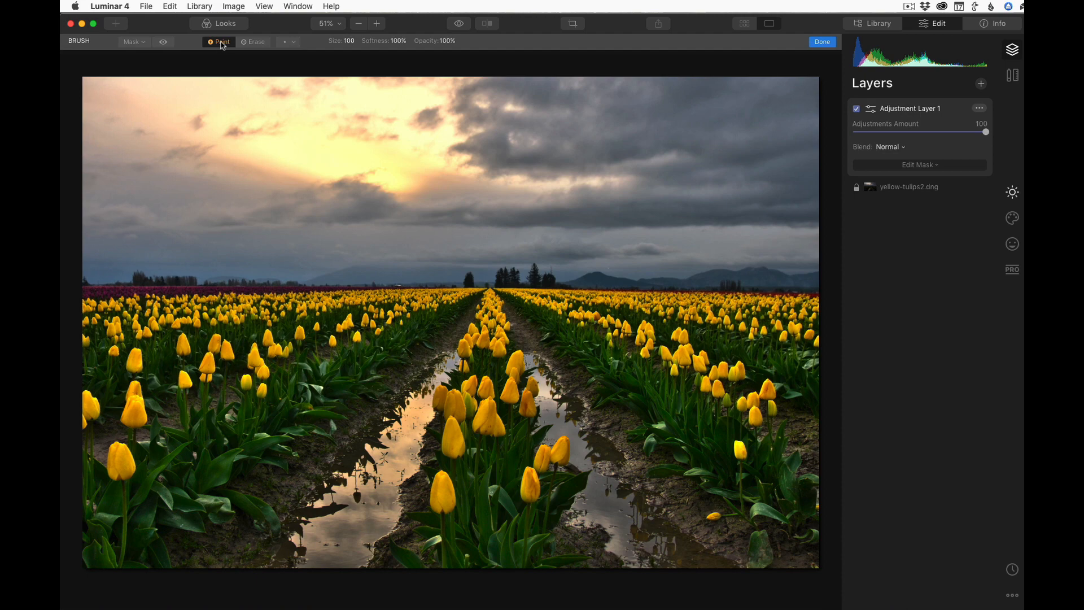
mouse_move(444, 434)
left_mouse_down()
mouse_move(416, 488)
mouse_move(446, 423)
mouse_move(436, 460)
mouse_move(370, 533)
mouse_move(405, 508)
mouse_move(402, 550)
mouse_move(362, 545)
mouse_move(566, 401)
mouse_move(562, 389)
mouse_move(591, 454)
mouse_move(585, 407)
mouse_move(569, 391)
mouse_move(585, 448)
mouse_move(619, 468)
mouse_move(632, 533)
mouse_move(669, 573)
mouse_move(638, 522)
mouse_move(424, 498)
mouse_move(469, 390)
mouse_move(434, 456)
mouse_move(341, 559)
mouse_move(387, 556)
mouse_move(428, 455)
mouse_move(354, 564)
mouse_move(405, 492)
left_mouse_up()
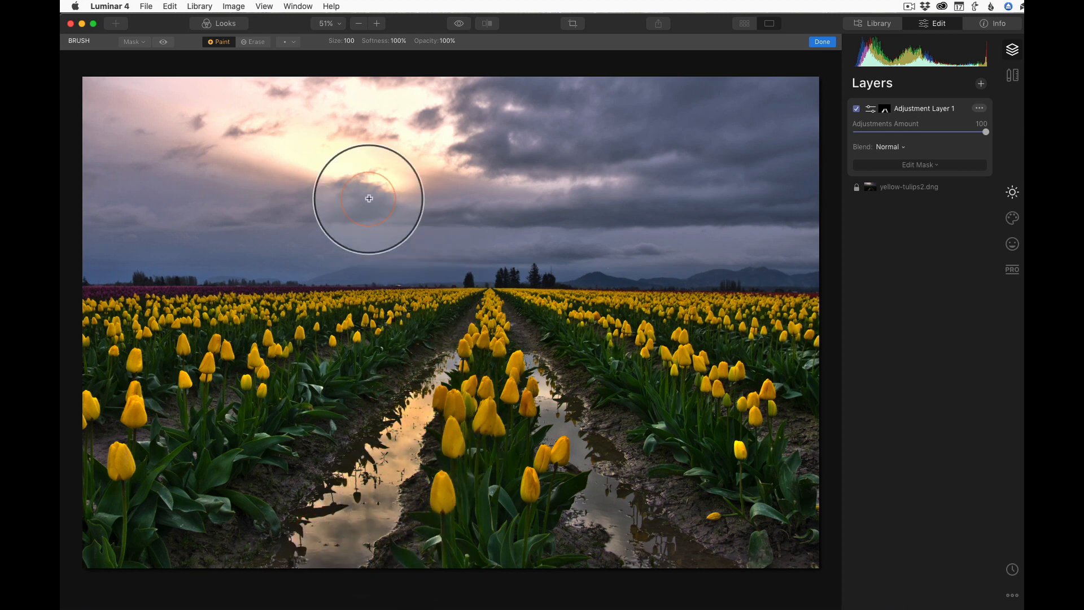
Reduce the mask brush to size 76 and paint the narrow far end of the puddle beside the middle tulip row.
key("bracketleft")
key("bracketleft")
key("bracketleft")
key("bracketleft")
key("bracketleft")
key("bracketleft")
key("bracketleft")
key("bracketleft")
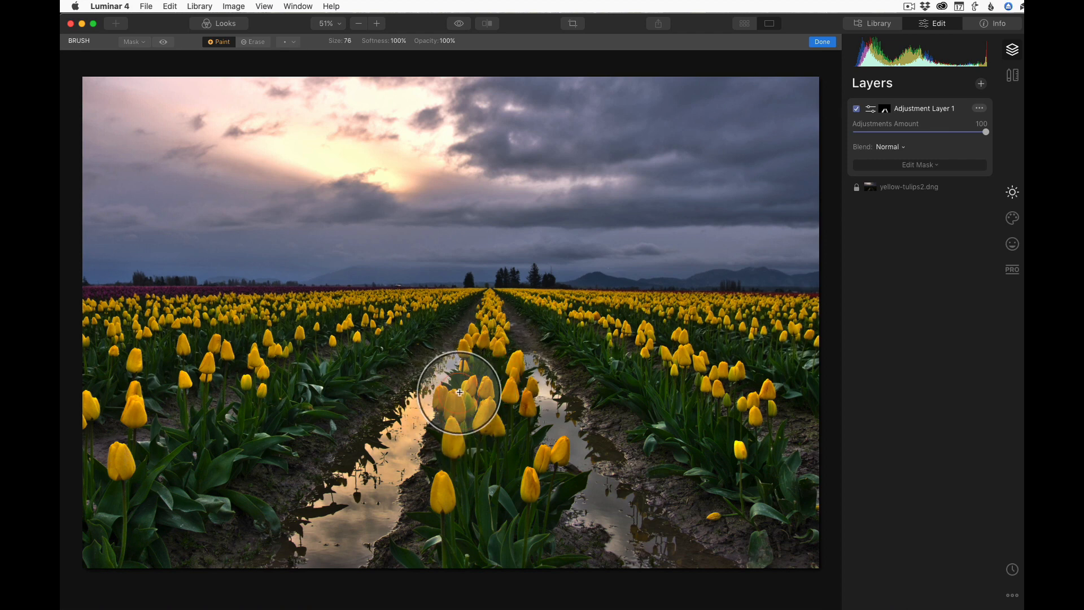
mouse_move(472, 380)
left_mouse_down()
mouse_move(451, 408)
mouse_move(470, 379)
left_mouse_up()
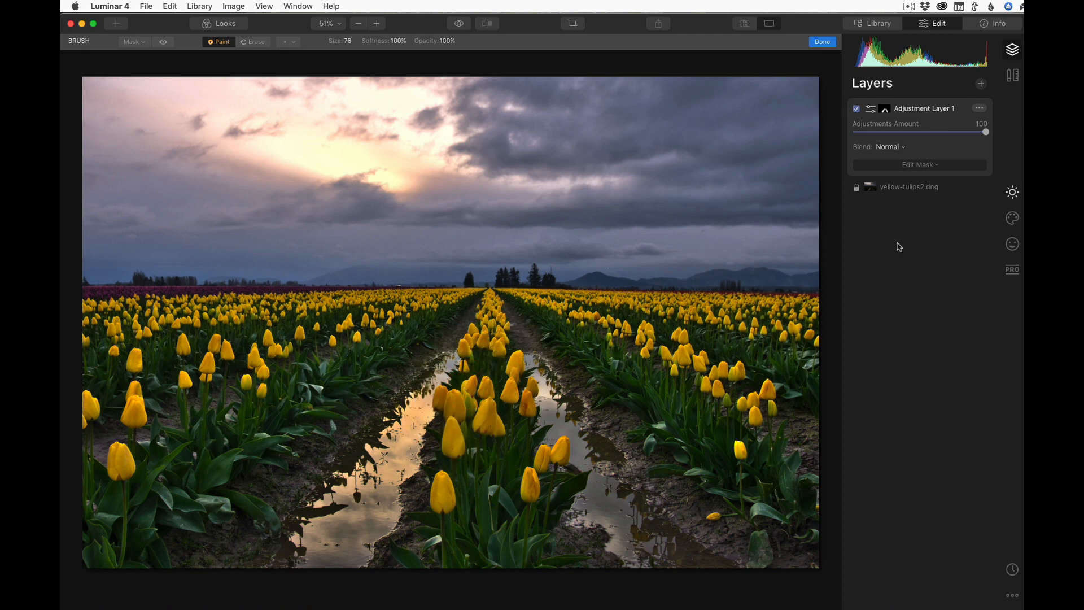
Fine-tune the masked puddle in the adjustment layer's Light settings with a slightly cooler Temperature and slightly higher Exposure.
left_click(1014, 192)
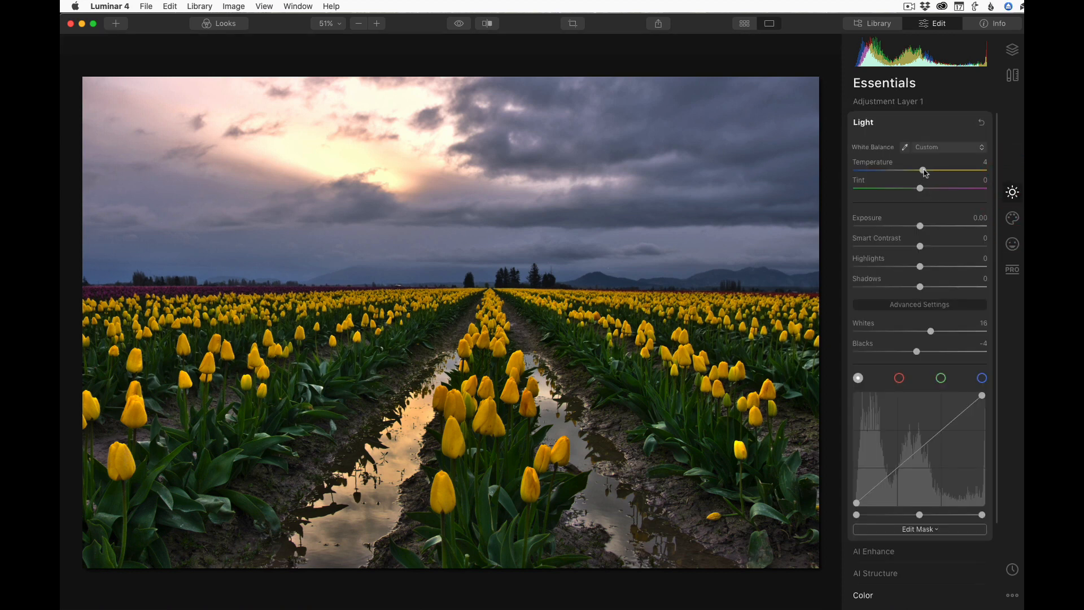
left_click_drag(925, 172, 921, 175)
left_click_drag(923, 227, 924, 227)
Intensify the puddle reflection's color by setting the adjustment layer's Saturation to 23 and Vibrance to 8.
left_click(939, 590)
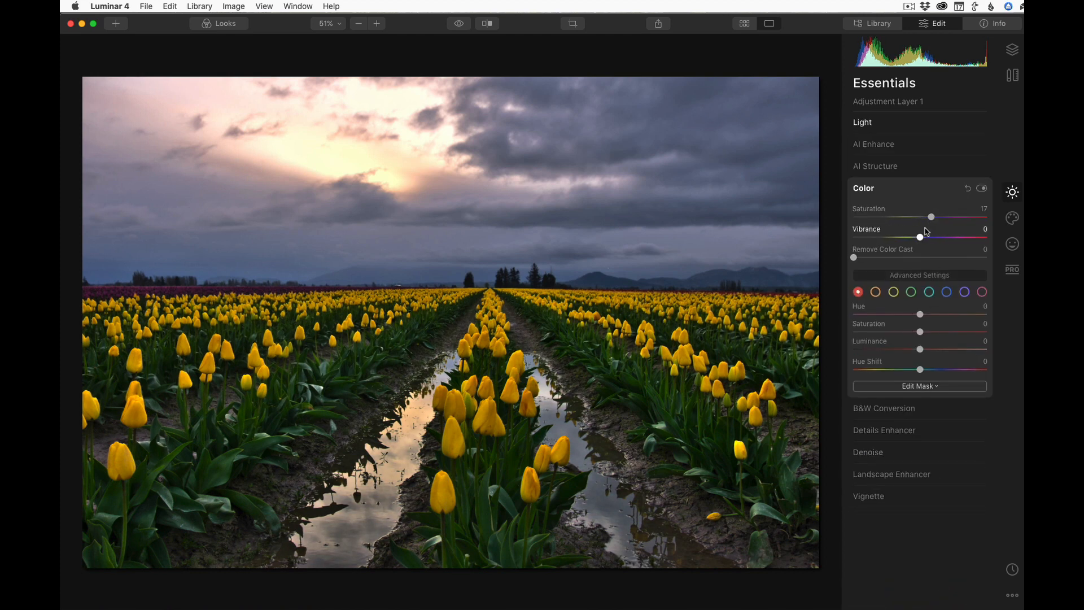
left_click_drag(931, 217, 924, 239)
Examine the original and edited photo in a split before/after comparison, then return to the normal view.
left_click(488, 24)
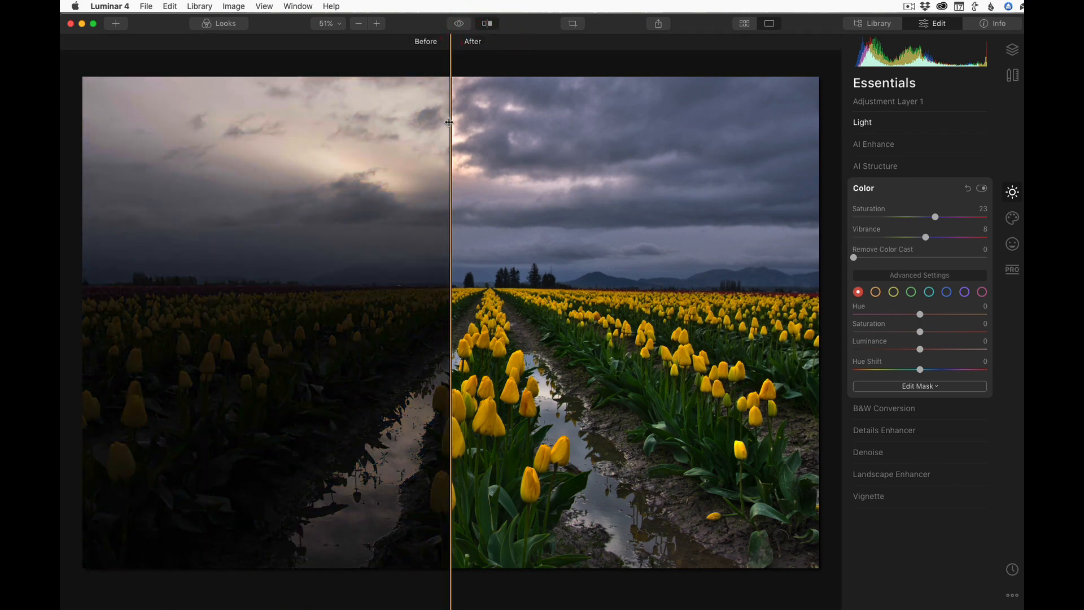
left_click_drag(451, 121, 475, 138)
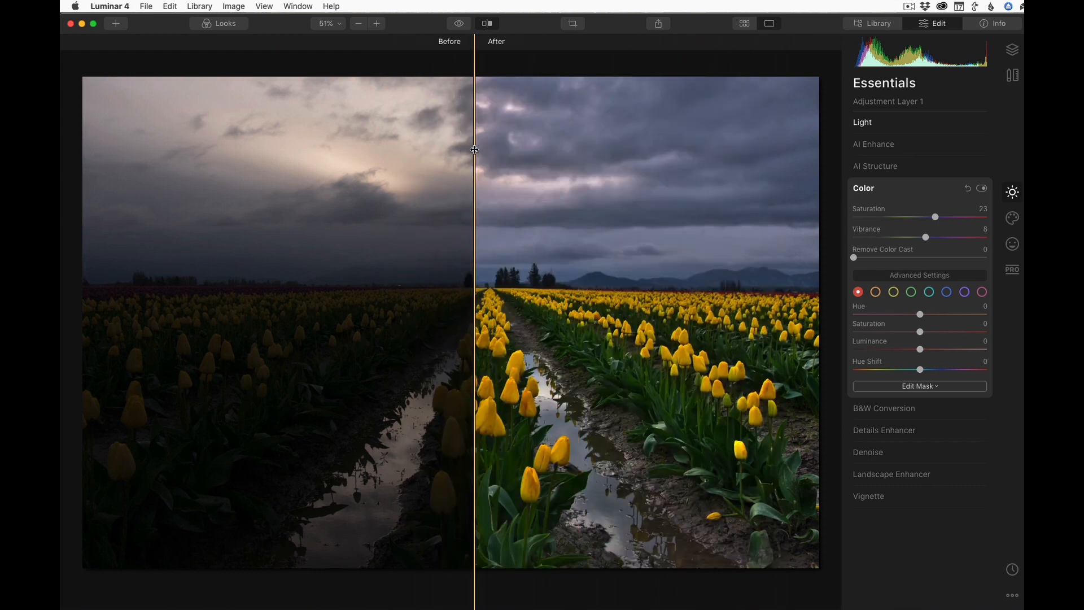
left_click(563, 138)
left_click(488, 23)
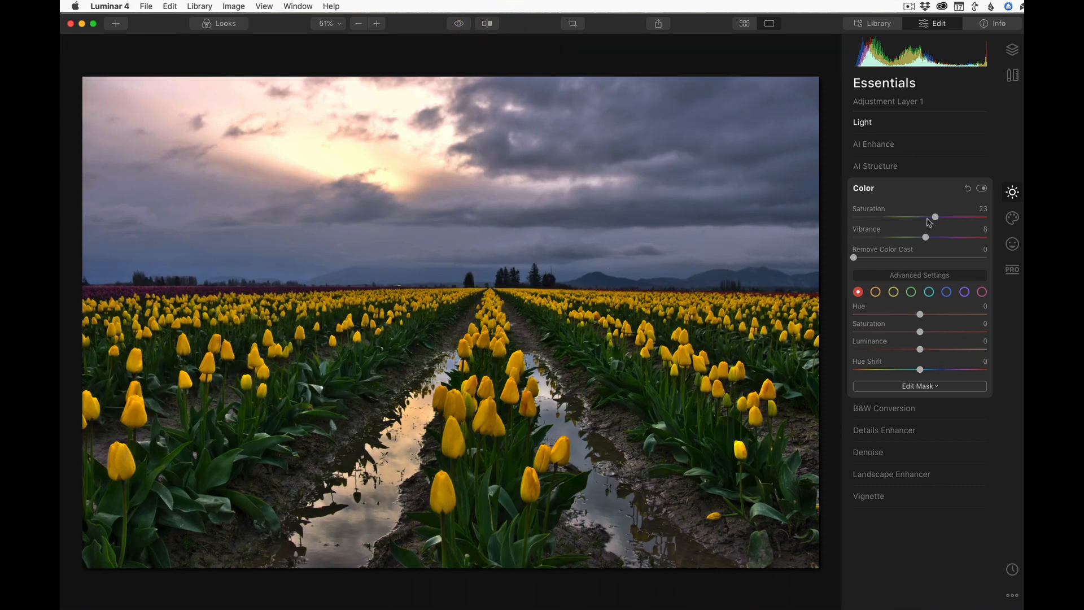
left_click(914, 187)
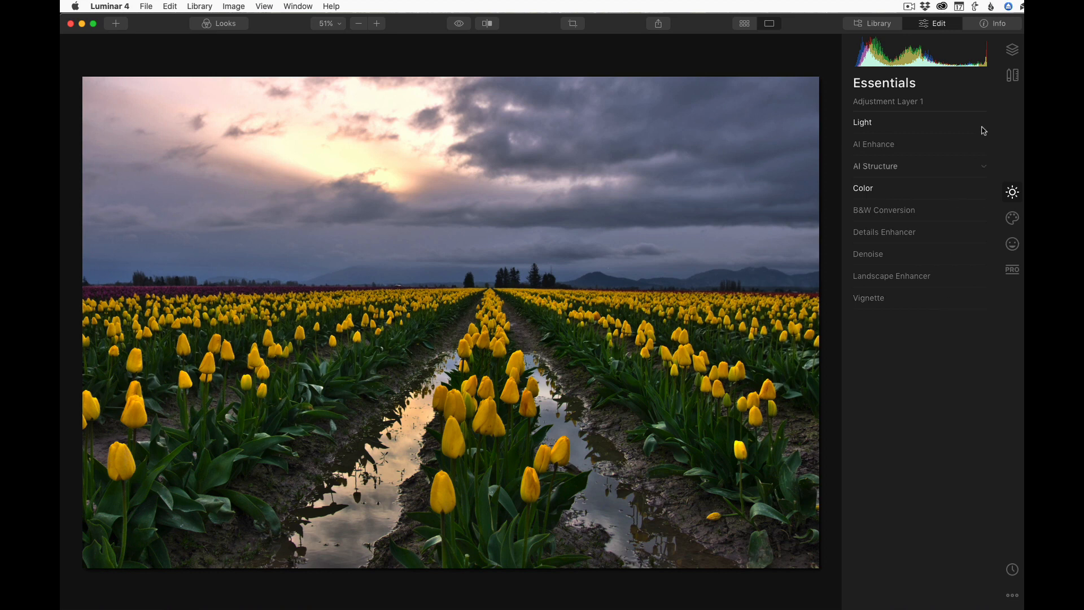
Start cropping the photo at its original aspect ratio, pulling the left edge inward to trim the tulips along that side.
left_click(1013, 77)
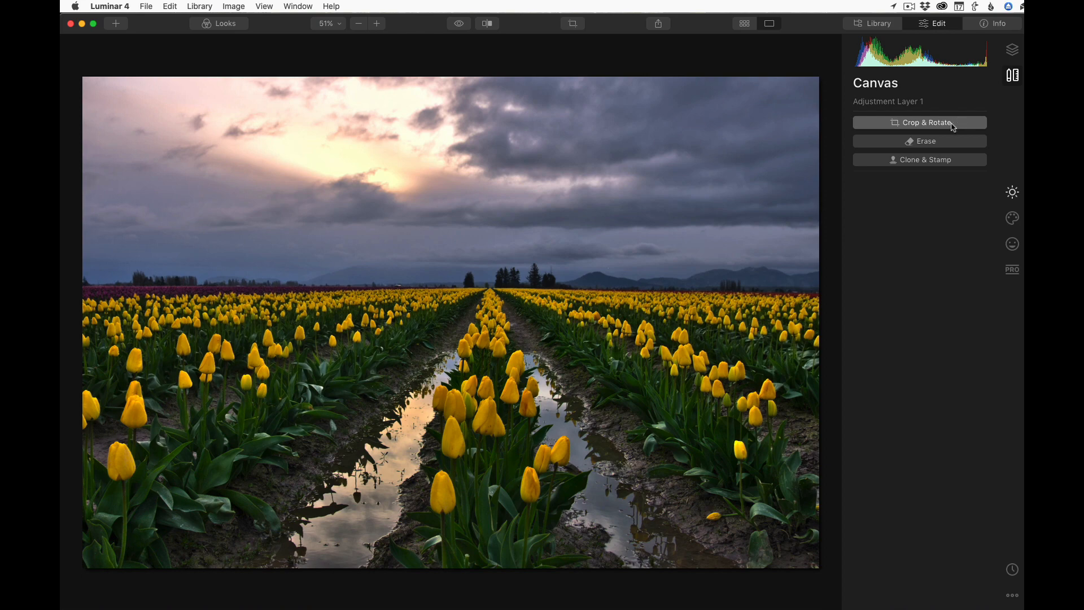
left_click(921, 123)
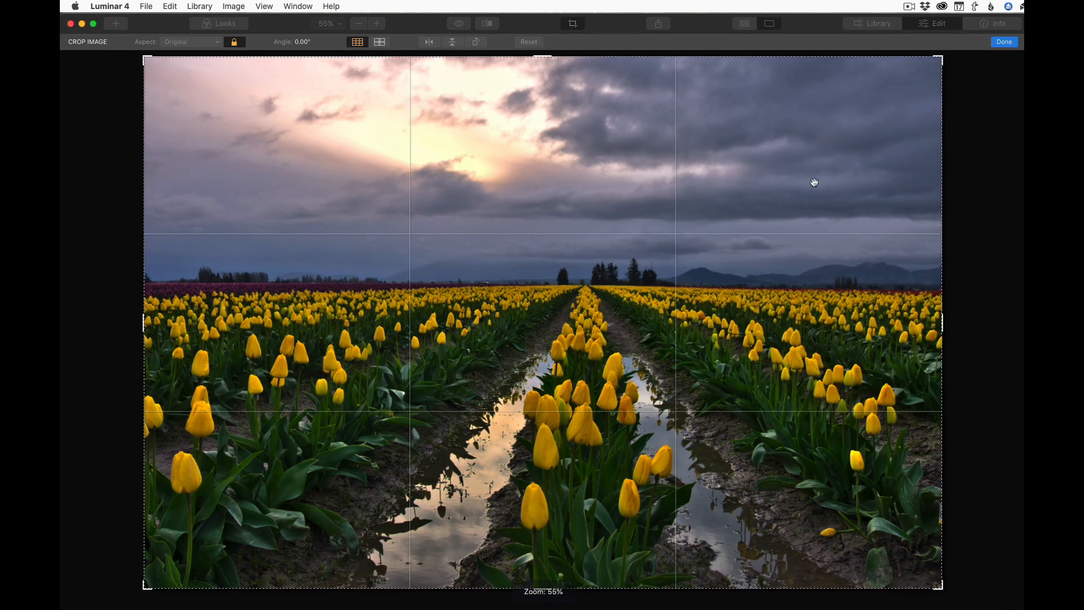
left_click_drag(145, 326, 183, 326)
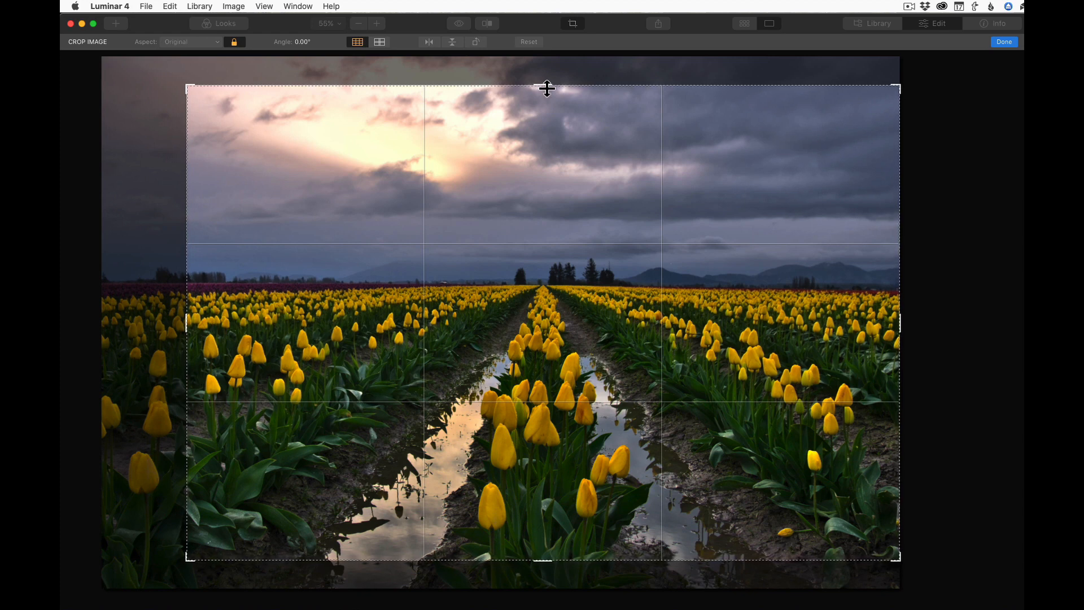
Unlock the crop's aspect ratio, extend its top edge slightly upward, reposition the photo within the frame, and apply the crop.
left_click(234, 42)
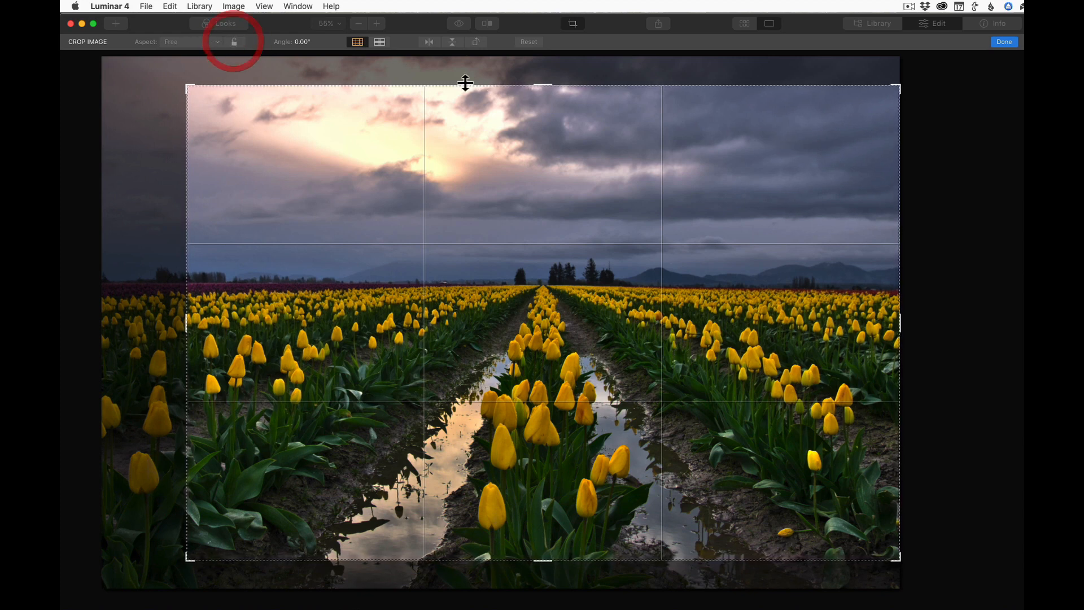
left_click_drag(539, 84, 540, 72)
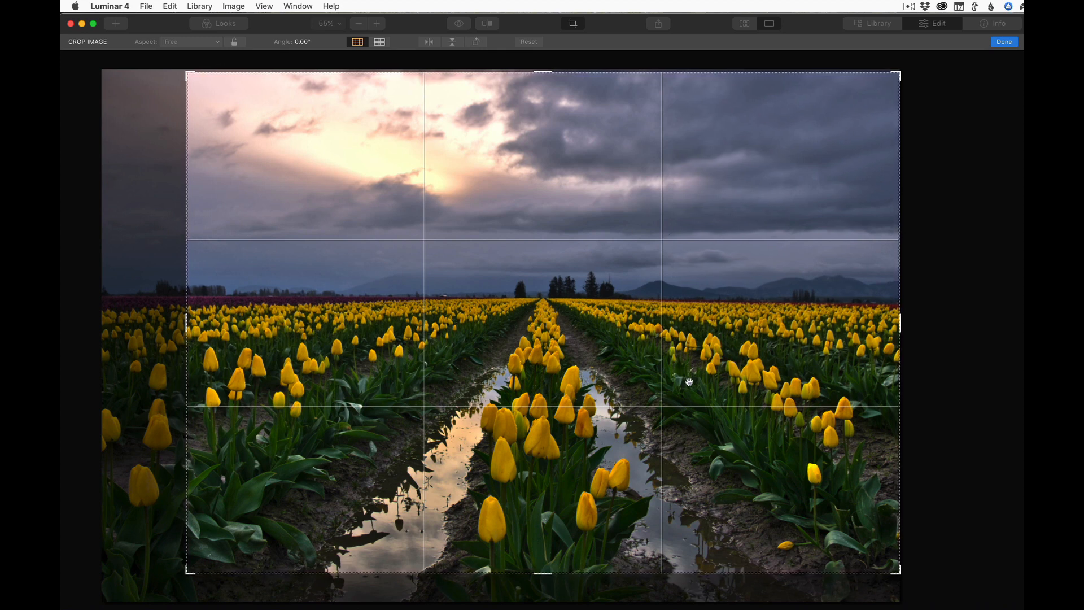
left_click_drag(737, 355, 689, 371)
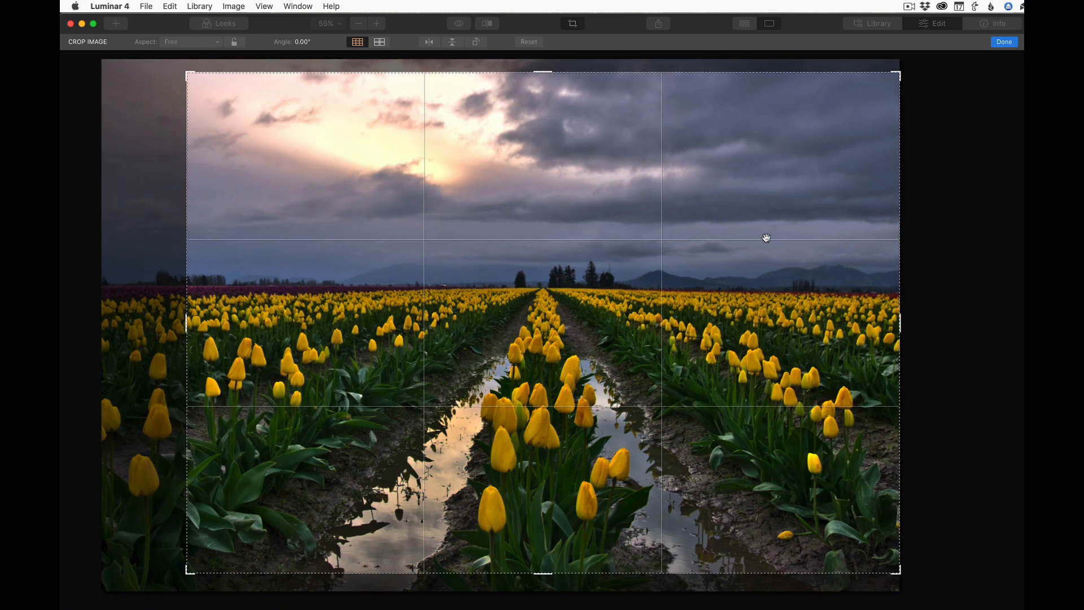
left_click(1003, 42)
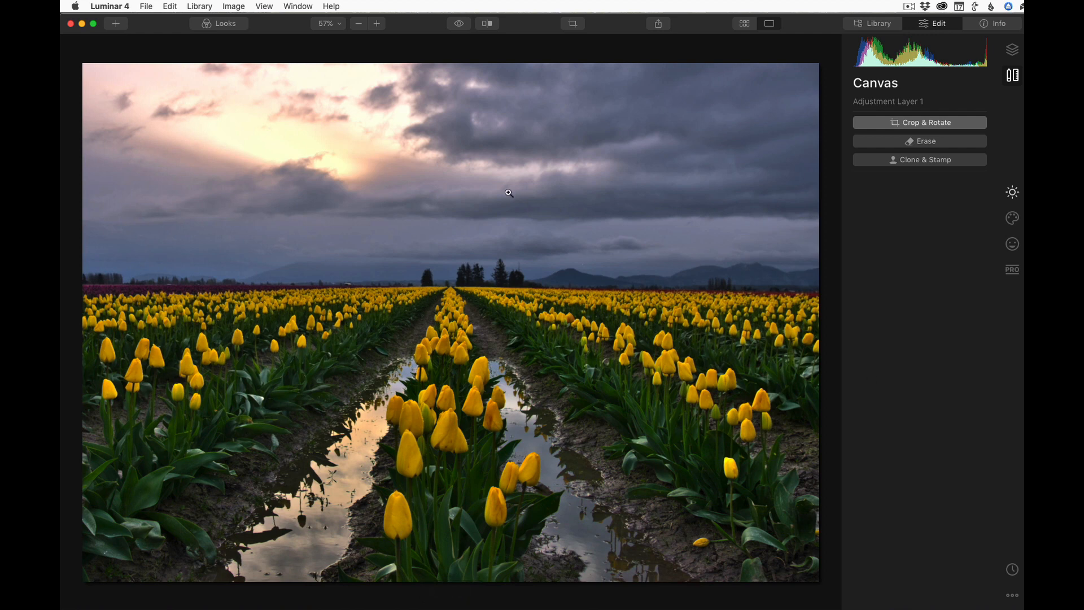
Compare the cropped photo with its unedited original, then return to the edited version.
left_click(459, 24)
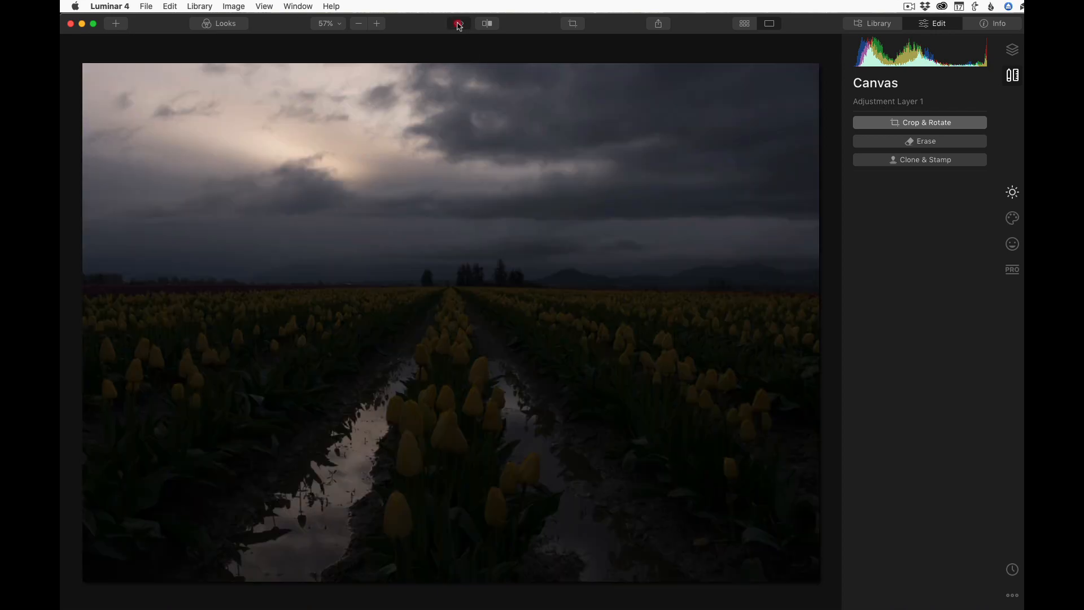
left_click(459, 24)
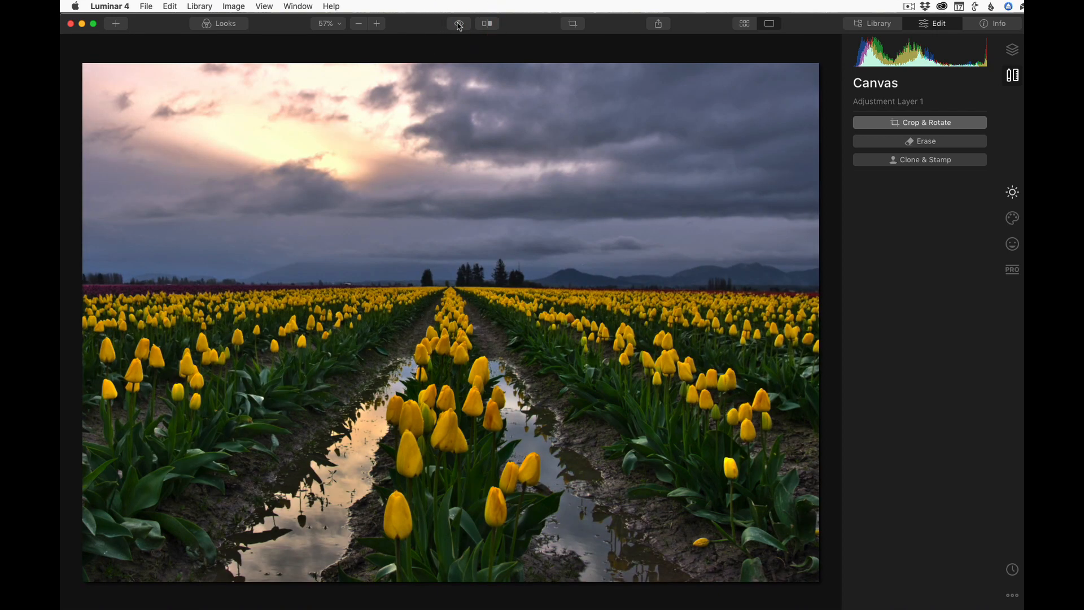